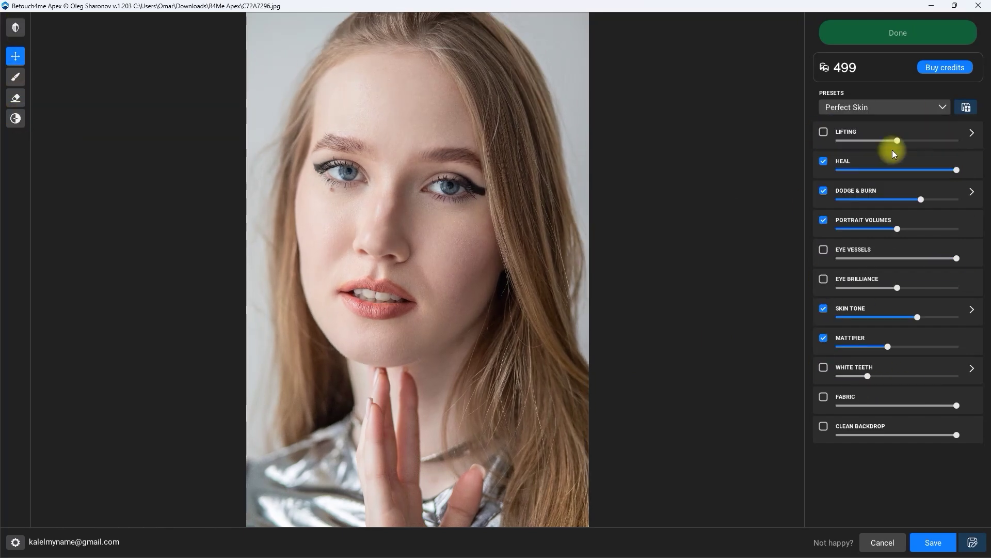
- Apply the Perfect Portrait preset and retouch the first batch photo
left_click(890, 108)
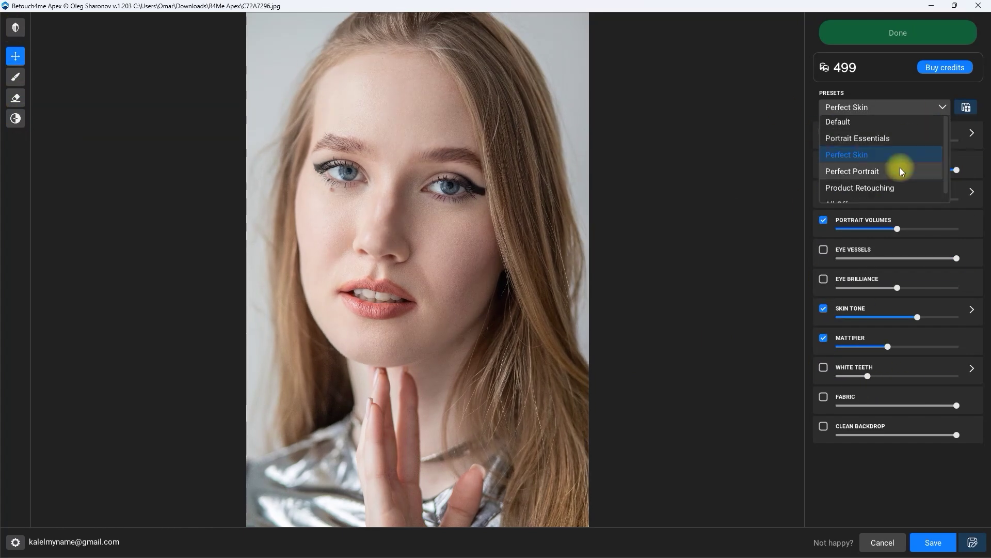
left_click(902, 170)
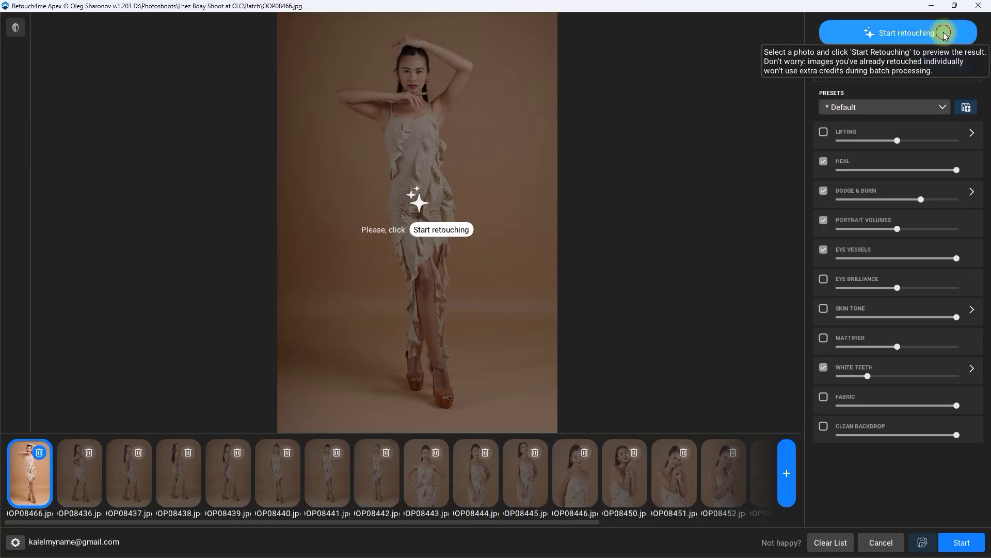
left_click(943, 32)
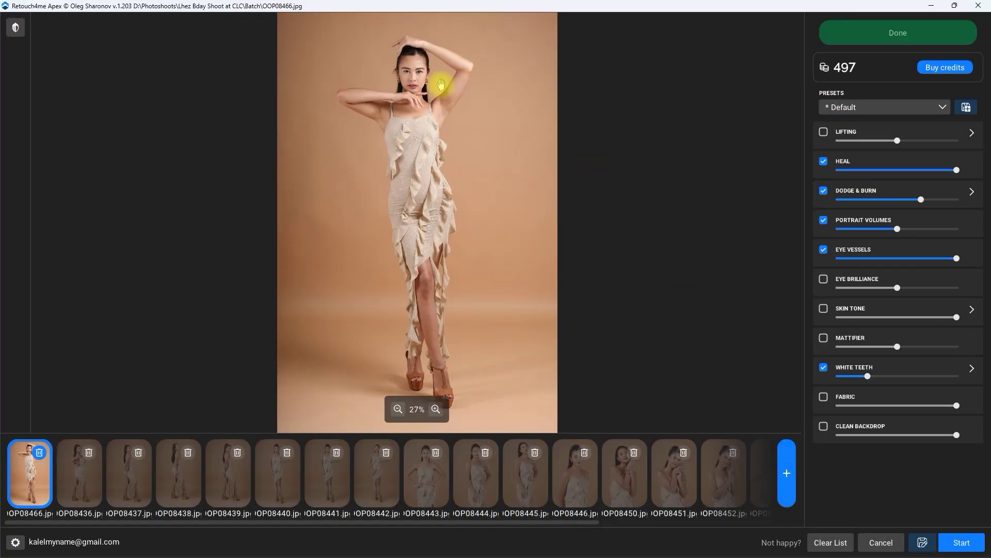
- Zoom in on the model's face and compare the retouch with the original
left_click(454, 86)
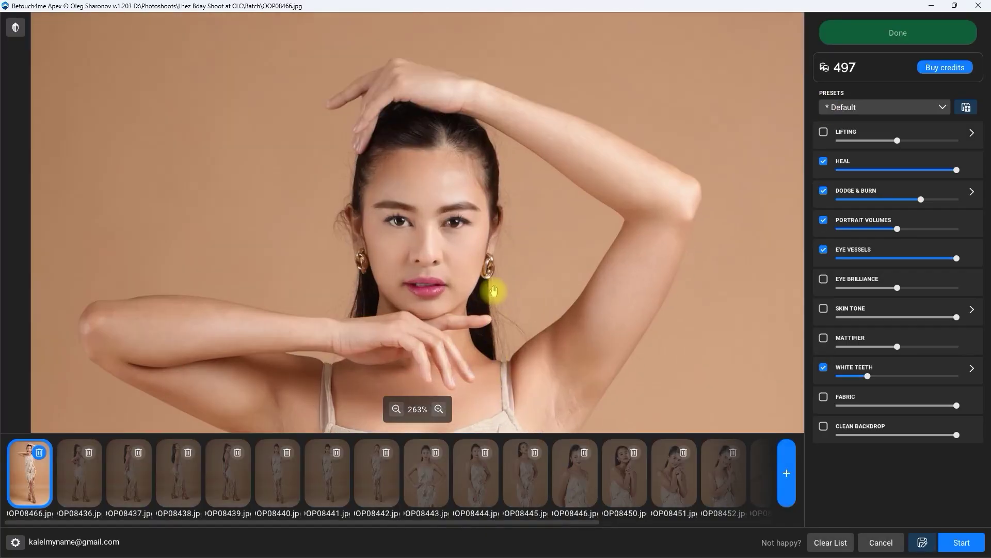
scroll(493, 291, "up", 1)
left_click(10, 34)
left_click(11, 34)
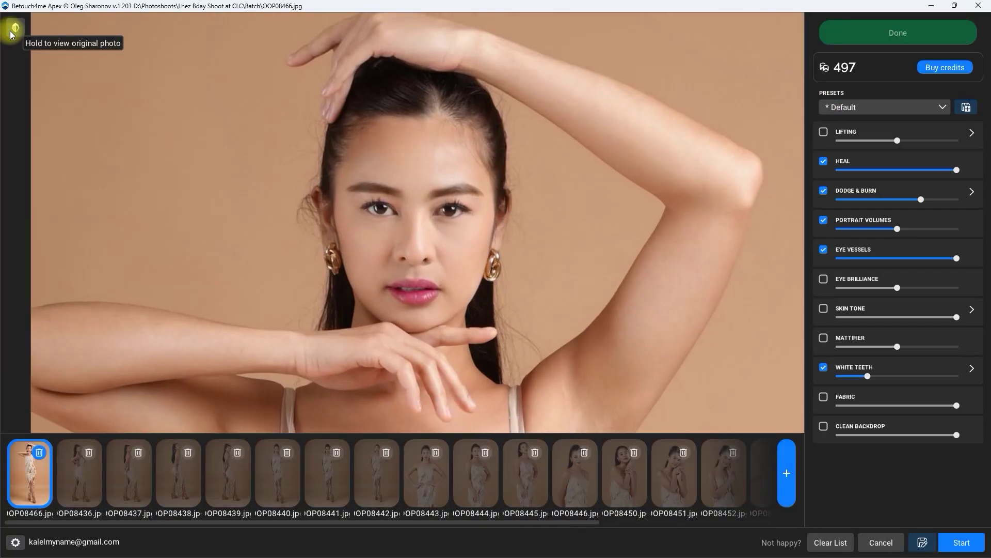
- Retouch OOP08446, inspect her face, then start batch-processing all 20 images
left_click(575, 472)
left_click(434, 212)
left_click(485, 166)
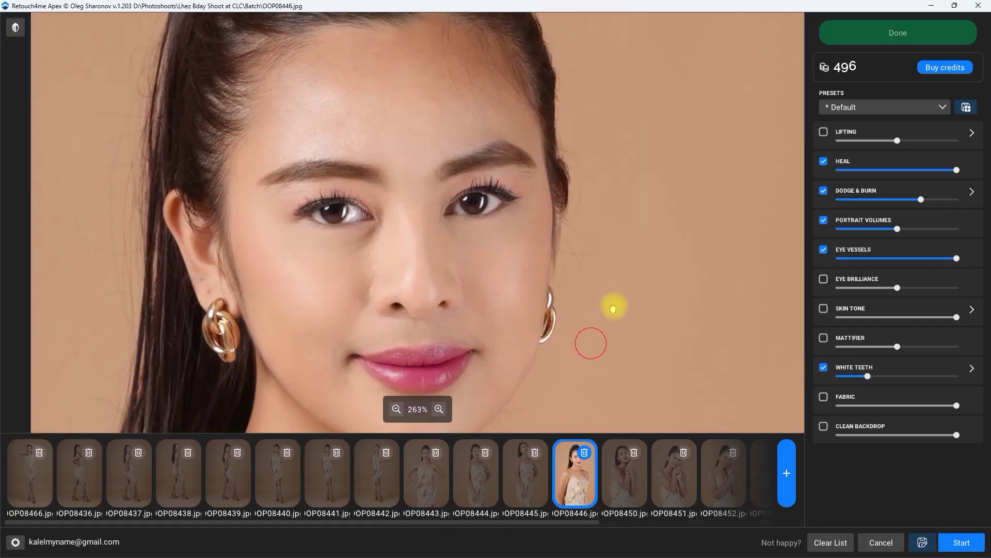
left_click(959, 543)
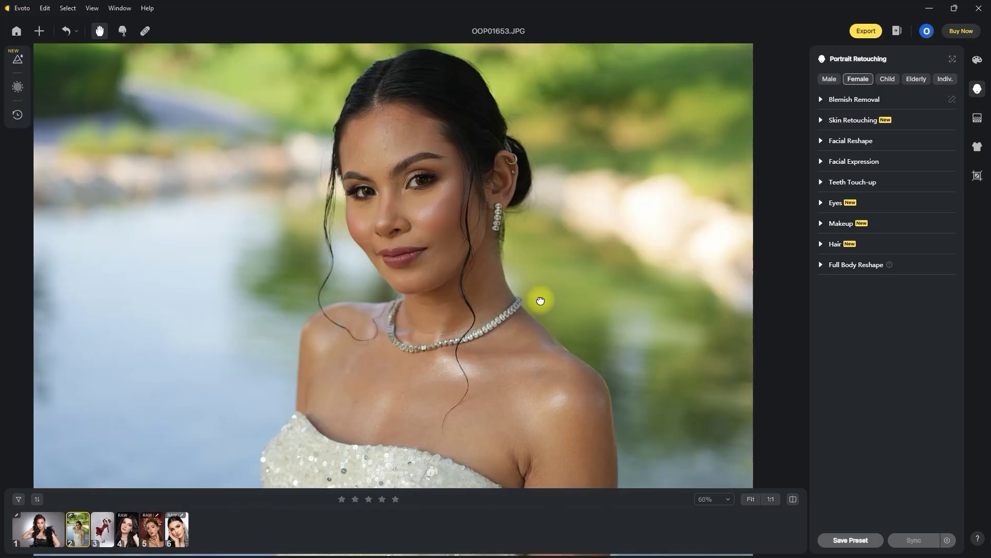
- Set Freckle & Acne removal to 100, Face Skin Smoothing to 39, and expand Hair settings
left_click(854, 99)
scroll(787, 471, "up", 3)
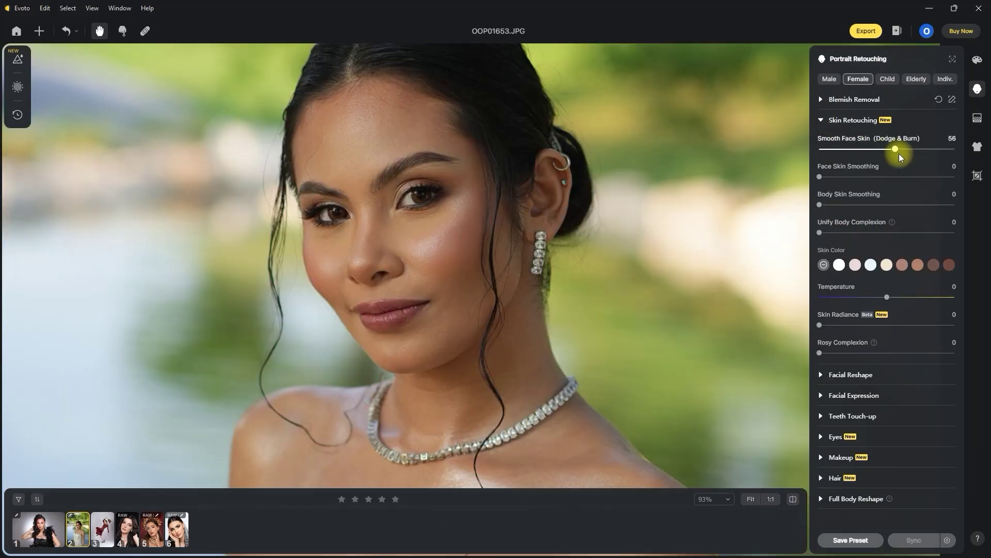
left_click_drag(901, 176, 872, 176)
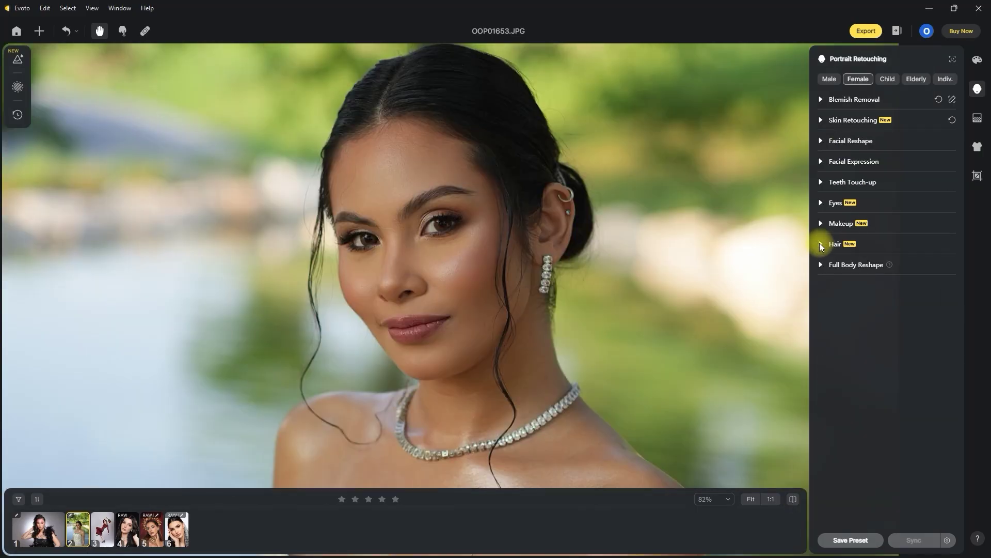
left_click(819, 243)
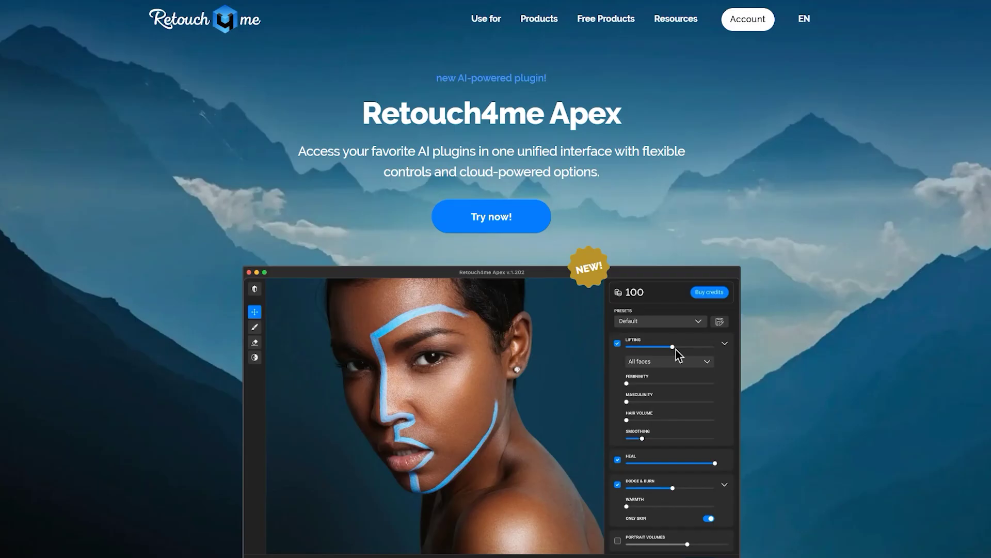
- Scroll the Apex page past the feature cards and Easy workflow to All-in-one AI Plugin
scroll(496, 279, "down", 4)
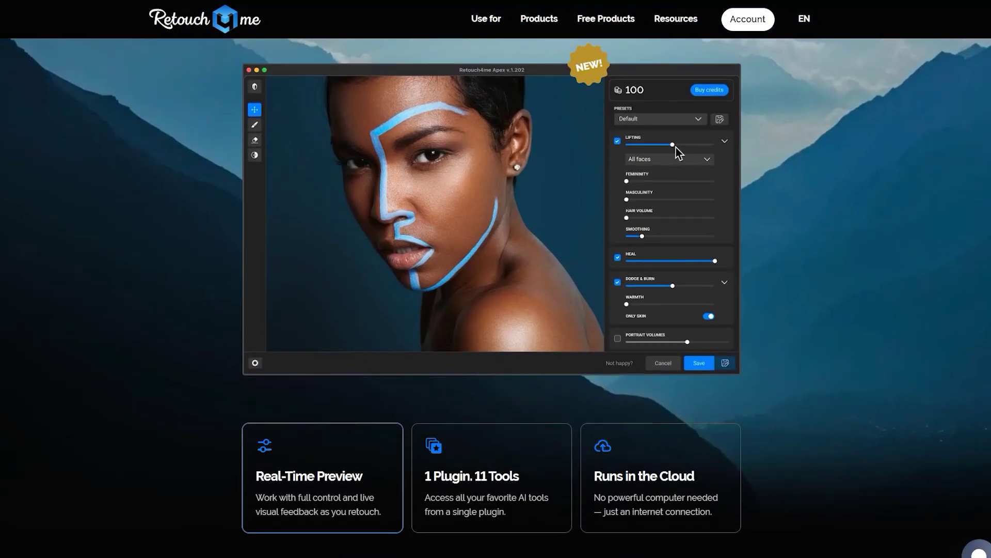
scroll(496, 279, "down", 7)
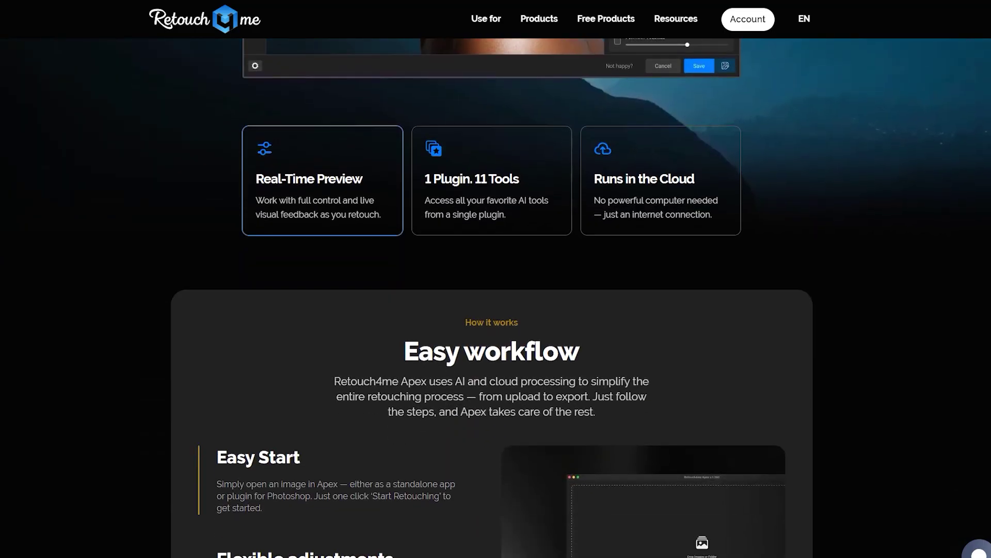
scroll(495, 279, "down", 3)
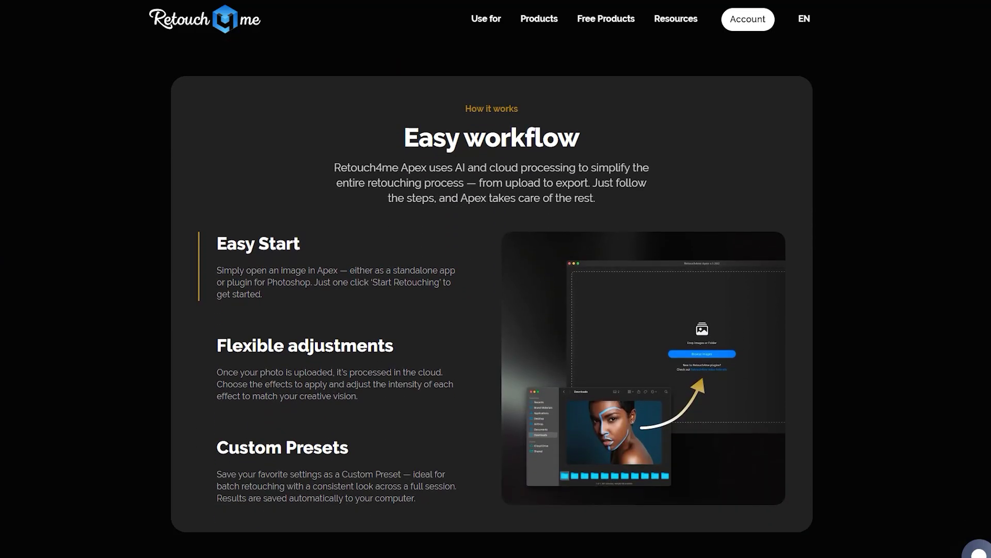
scroll(496, 279, "down", 10)
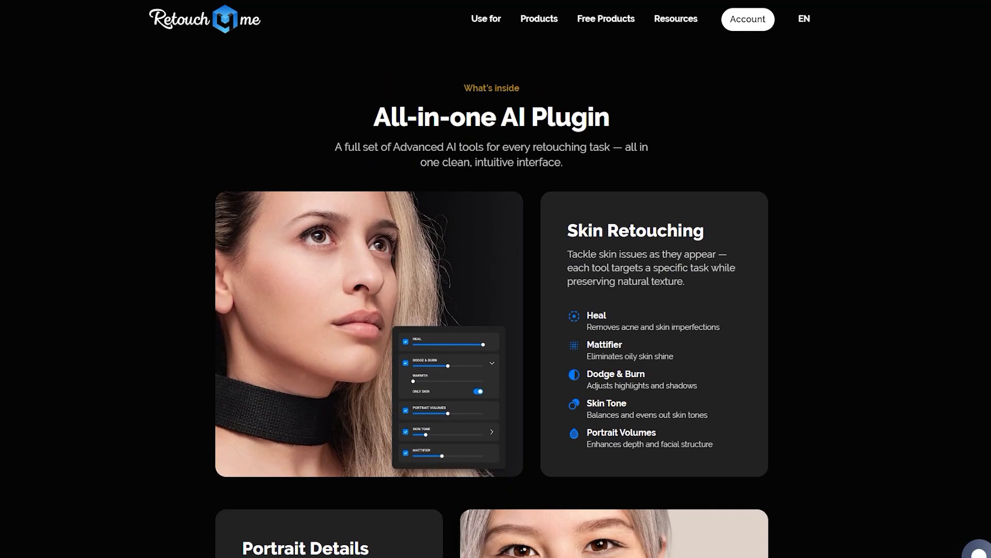
scroll(496, 279, "down", 6)
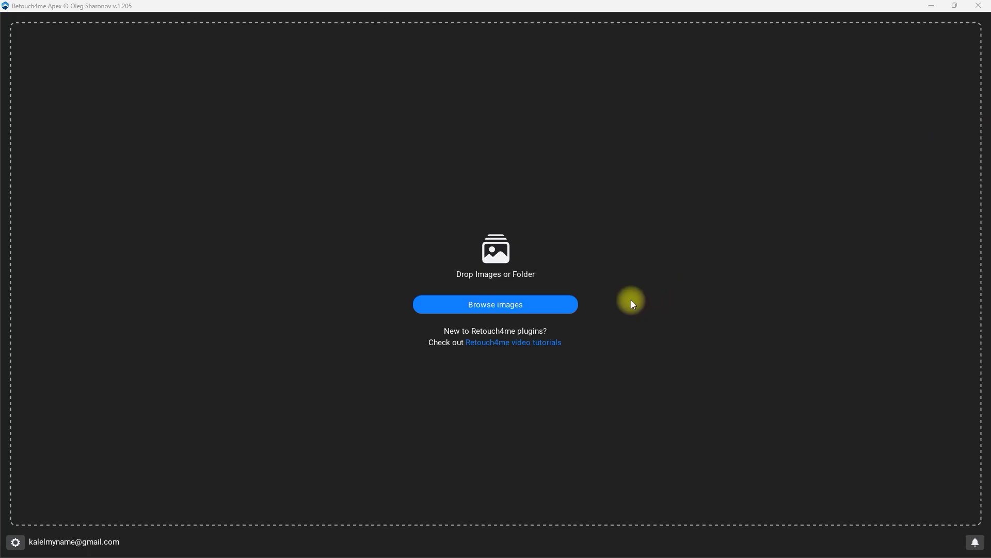
- Open 01-Test.jpg from Browse images and retouch it with the Default preset
left_click(559, 305)
left_click(142, 108)
key("Return")
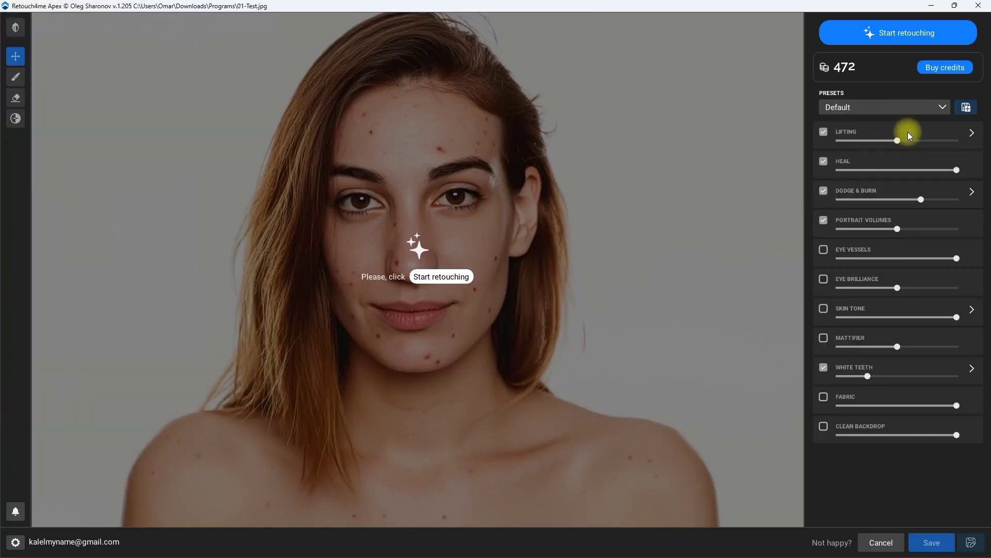
left_click(945, 109)
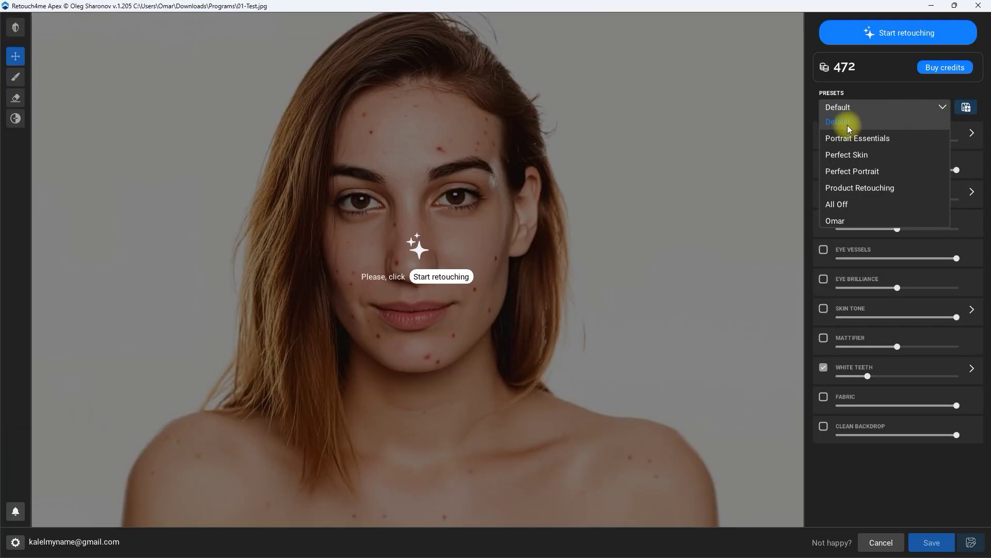
left_click(867, 124)
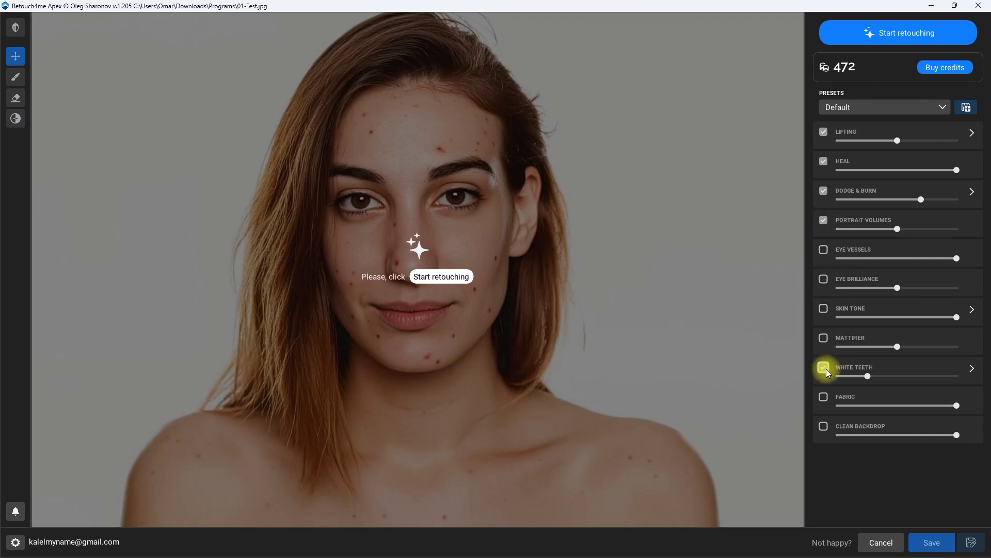
left_click(943, 33)
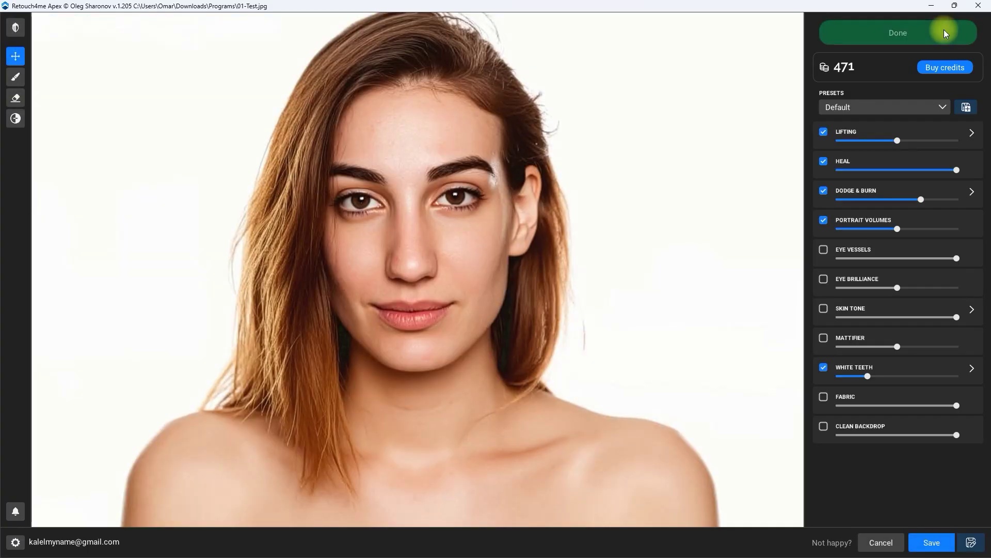
left_click(16, 28)
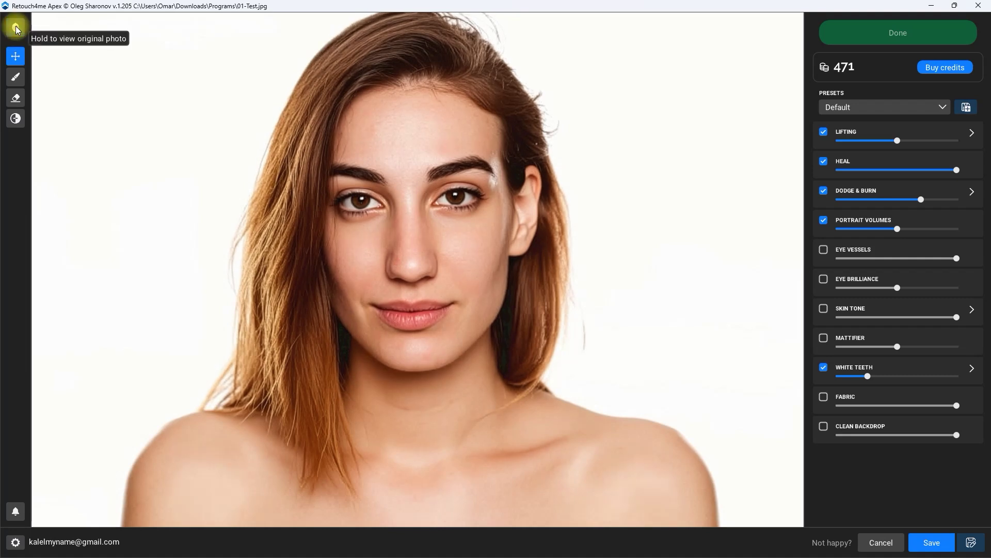
left_click(16, 28)
left_click(16, 28)
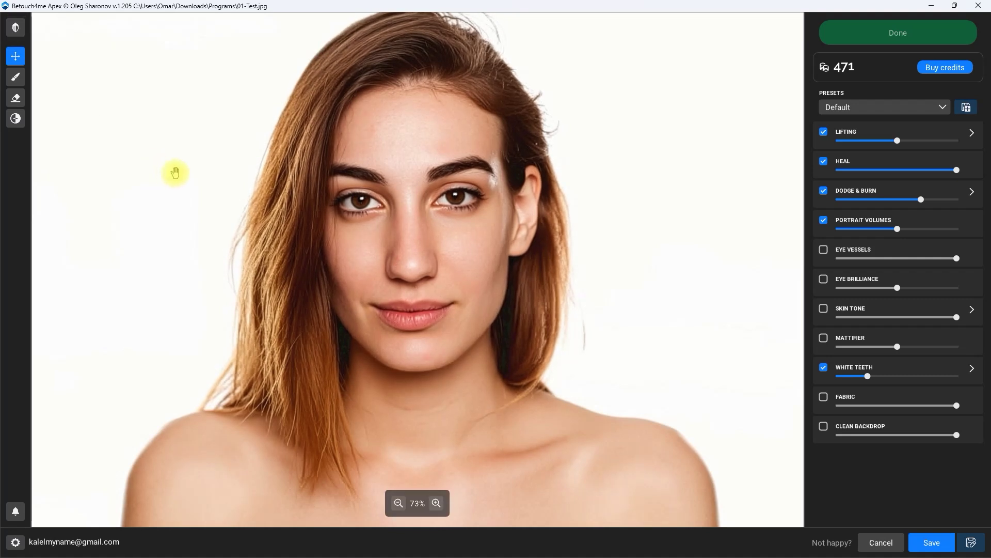
scroll(321, 226, "up", 4)
left_click_drag(595, 336, 481, 351)
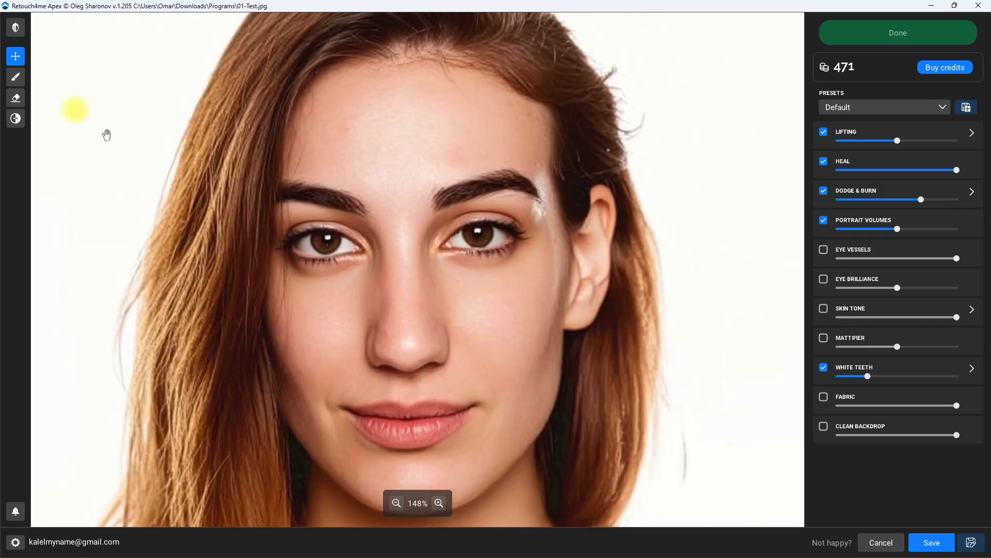
left_click(14, 28)
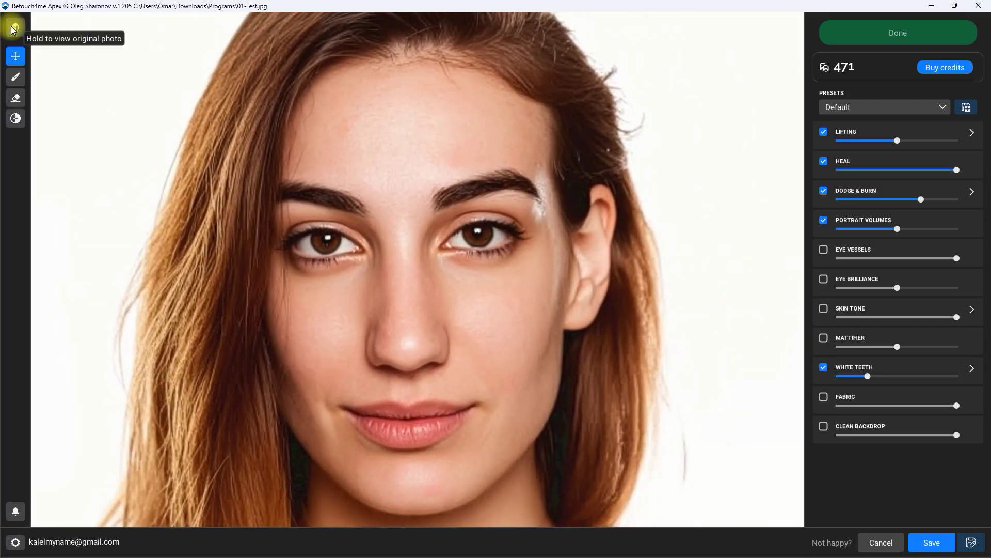
left_click(13, 29)
left_click(13, 29)
scroll(256, 223, "down", 3)
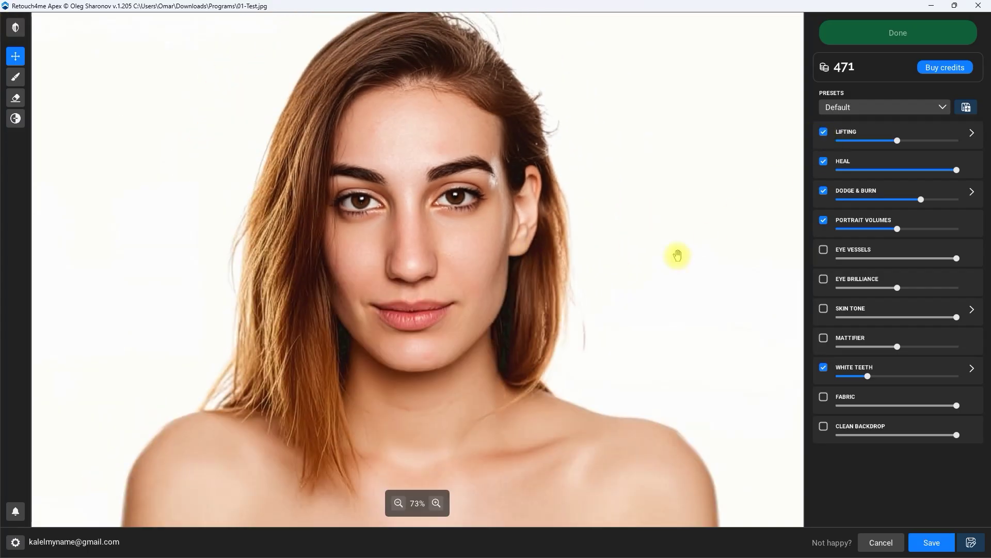
left_click(823, 133)
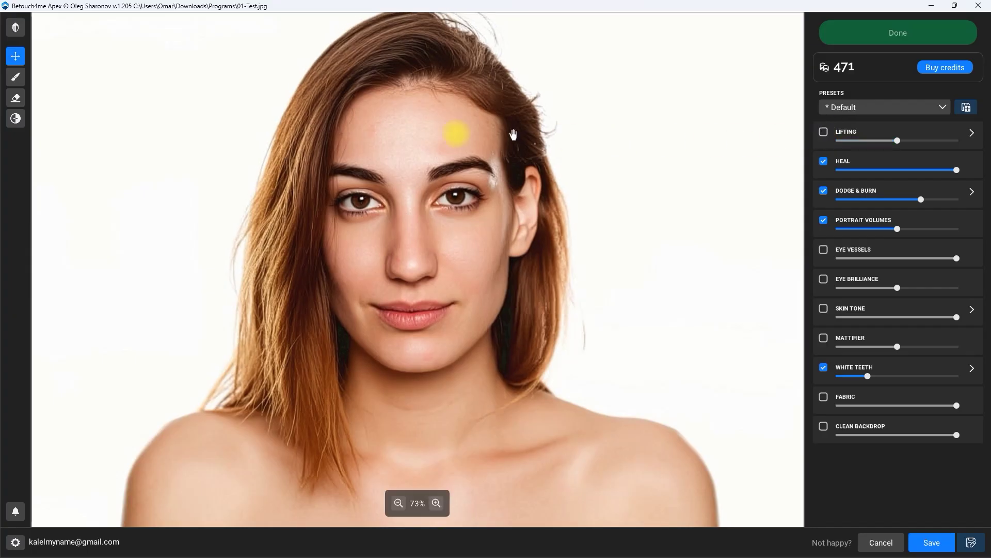
left_click(20, 29)
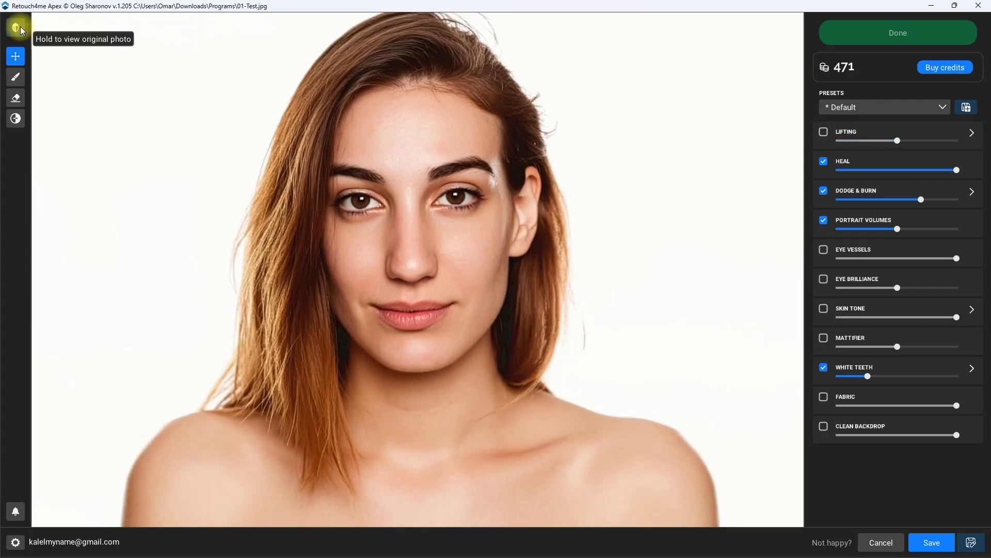
left_click(21, 30)
left_click(21, 30)
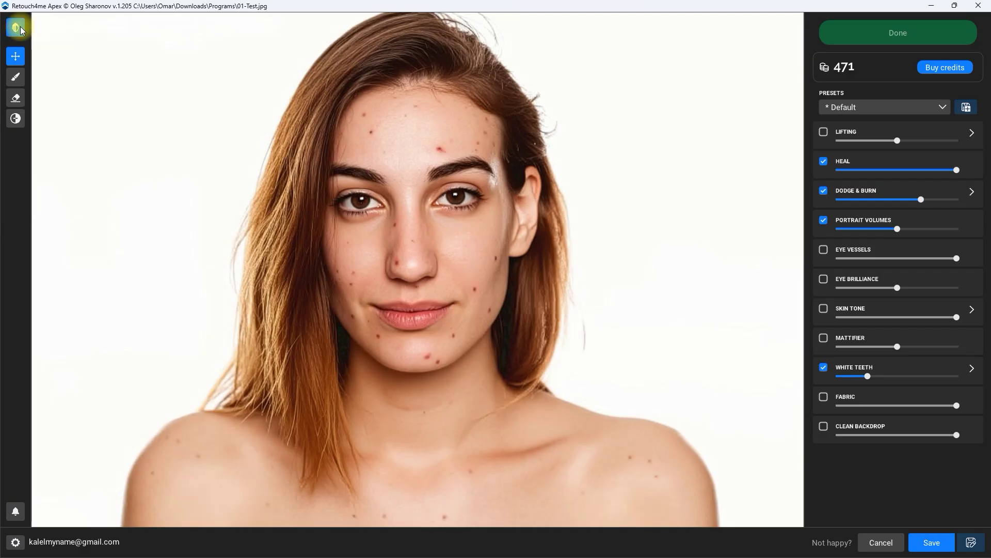
scroll(206, 142, "up", 4)
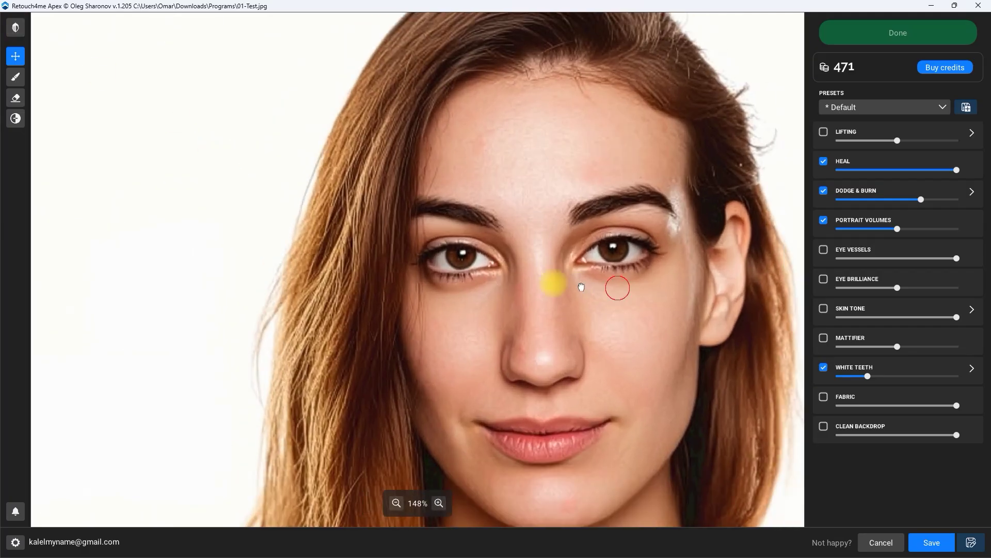
scroll(581, 287, "down", 4)
left_click(17, 30)
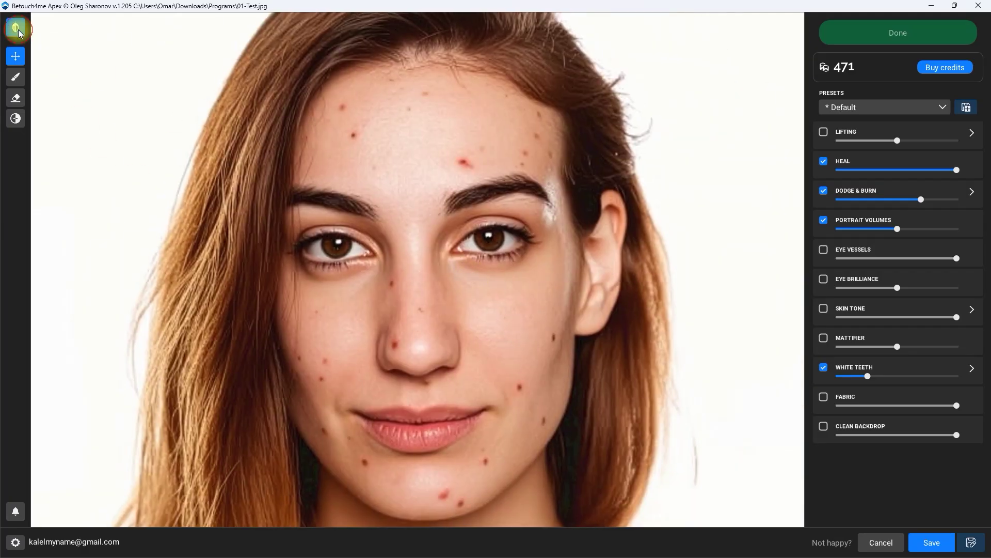
left_click(17, 29)
left_click(18, 29)
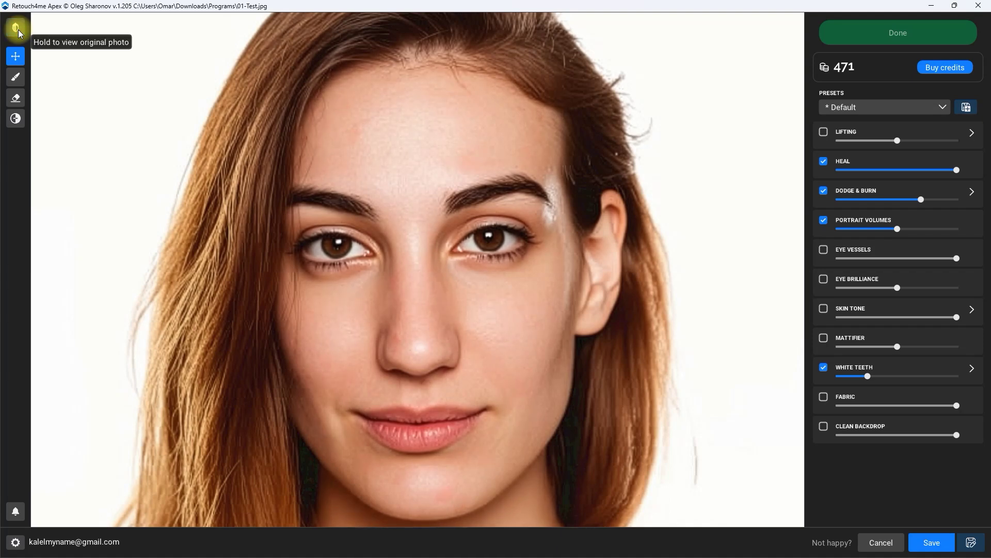
scroll(100, 101, "down", 3)
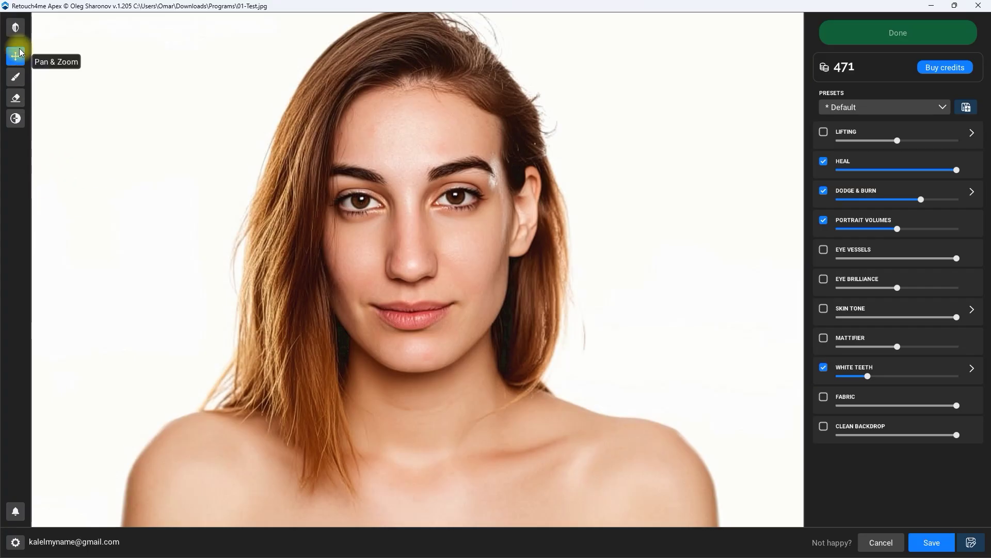
left_click(17, 29)
left_click_drag(20, 34, 20, 34)
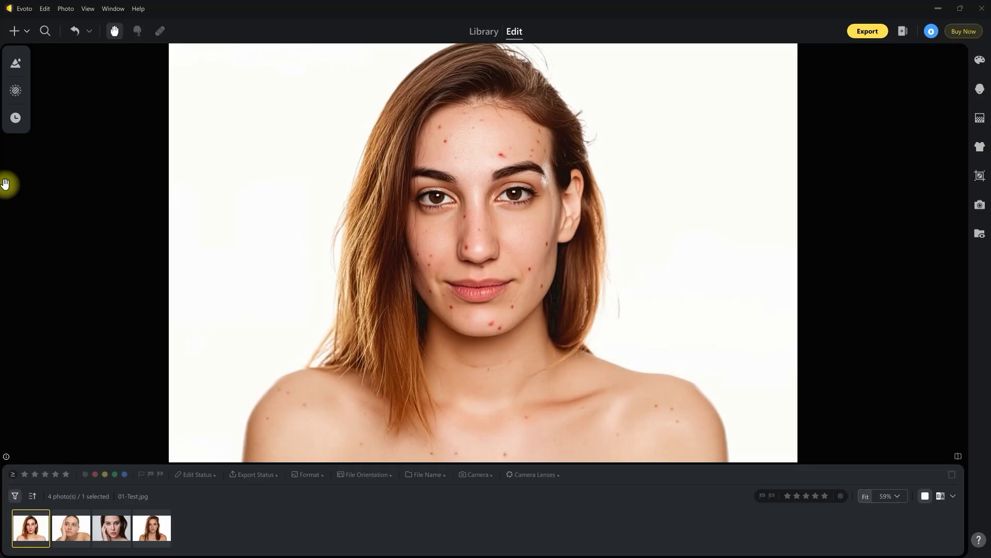
- Try Natural 01, then apply Natural 02 and compare it against the original
left_click(20, 64)
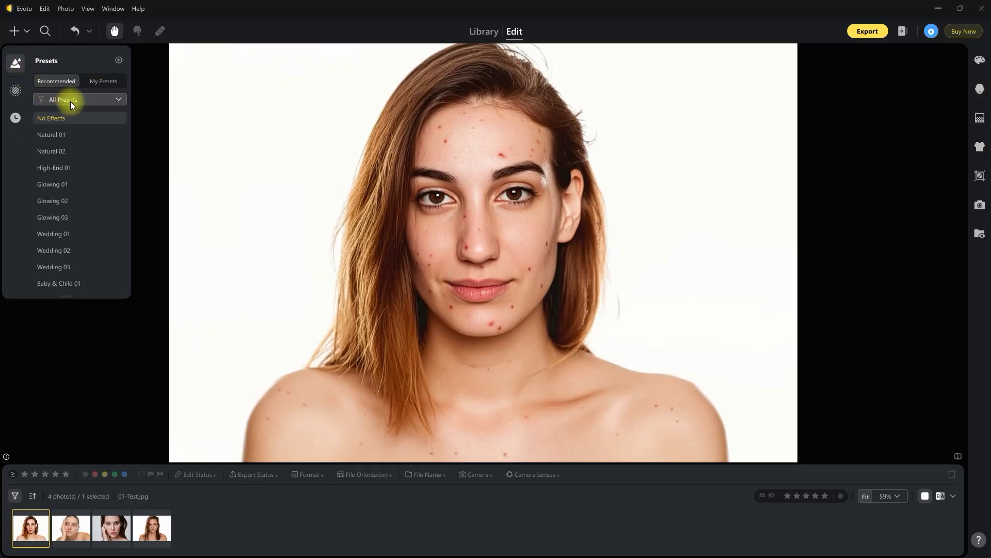
left_click(88, 142)
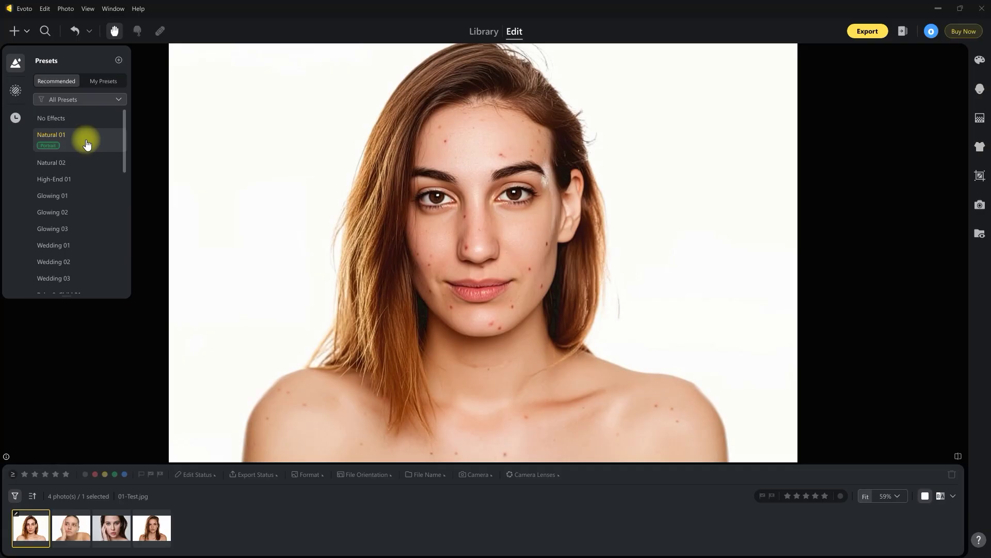
left_click(94, 169)
left_click(958, 456)
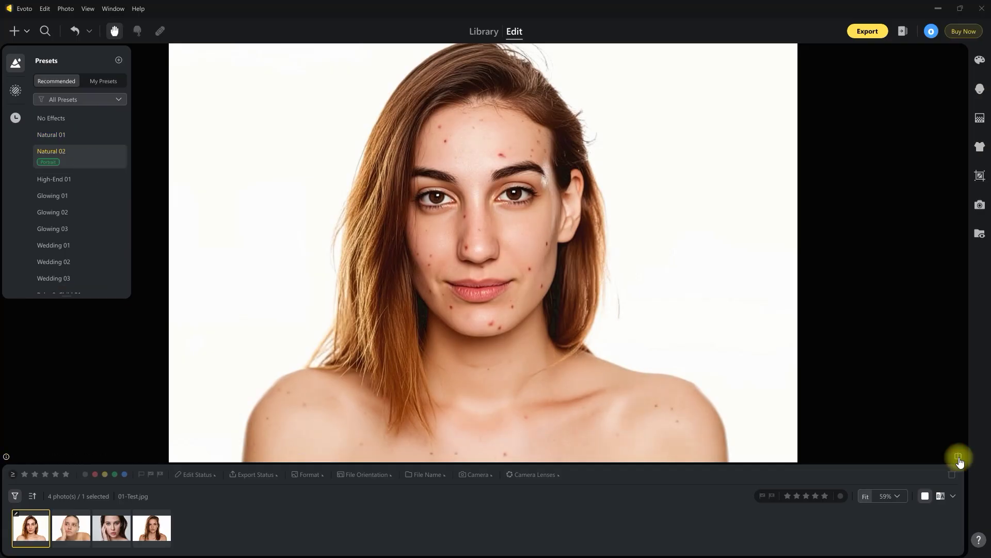
left_click(958, 457)
left_click(959, 458)
left_click(959, 458)
- Compare the face up close before and after, fit the photo, then reset all effects
left_click(638, 268)
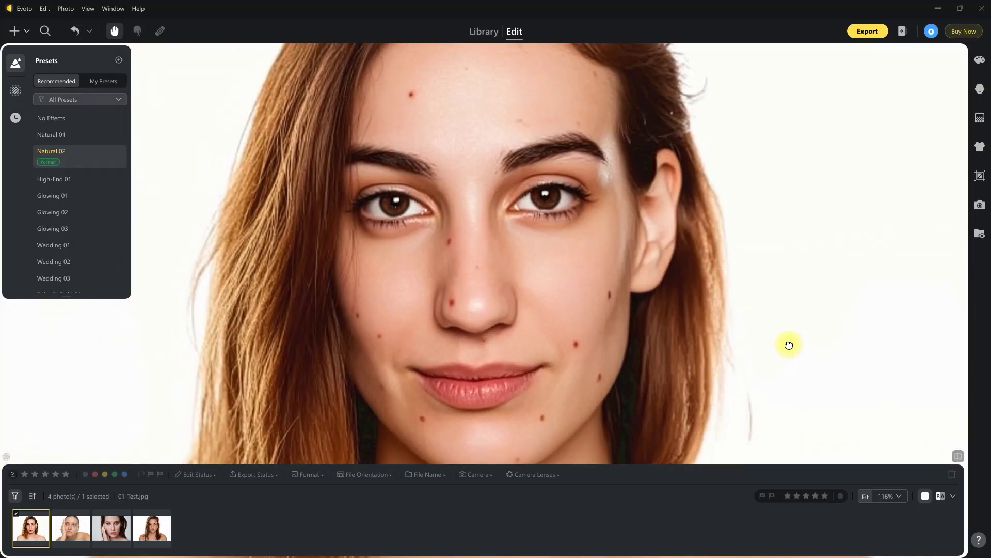
left_click(959, 458)
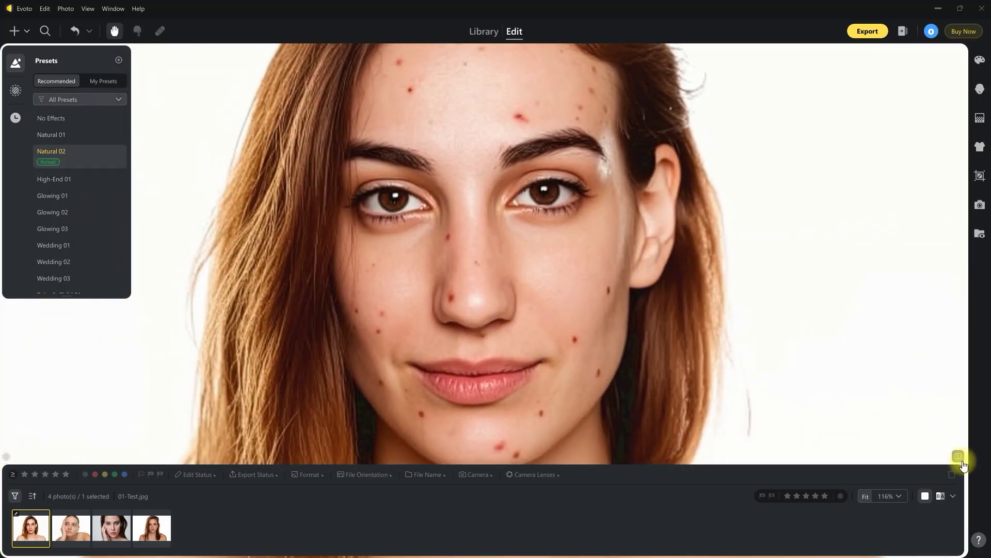
left_click(958, 457)
left_click(959, 457)
left_click(959, 457)
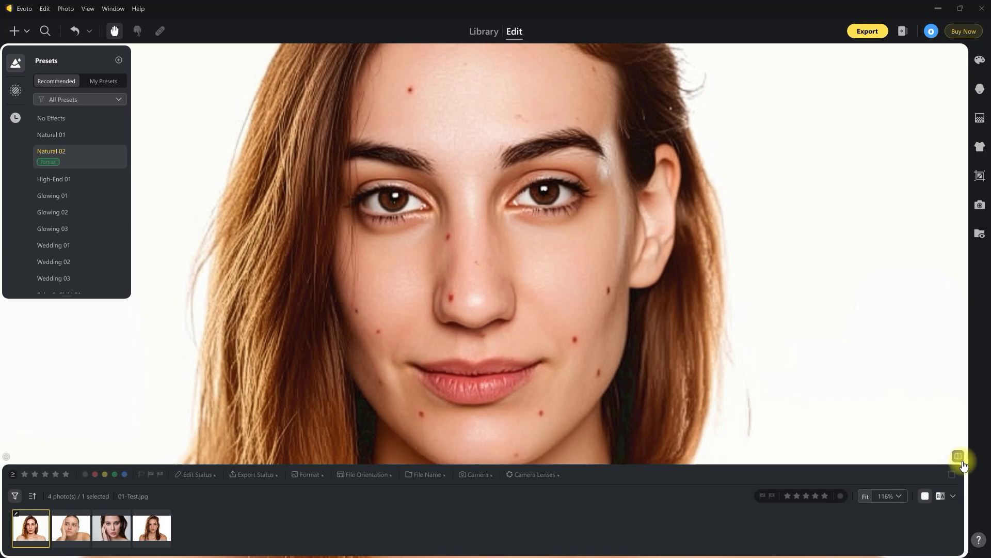
left_click(960, 457)
left_click(960, 459)
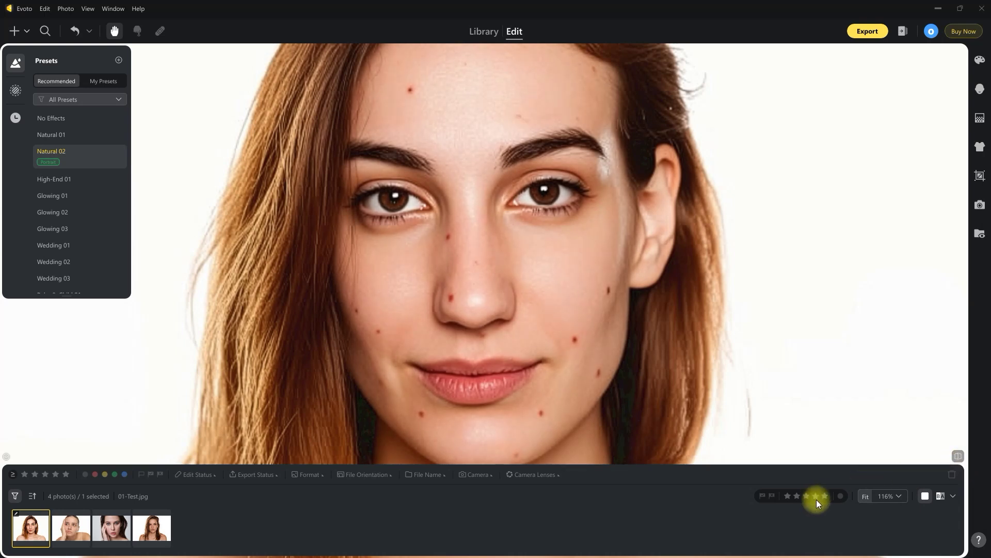
left_click(865, 497)
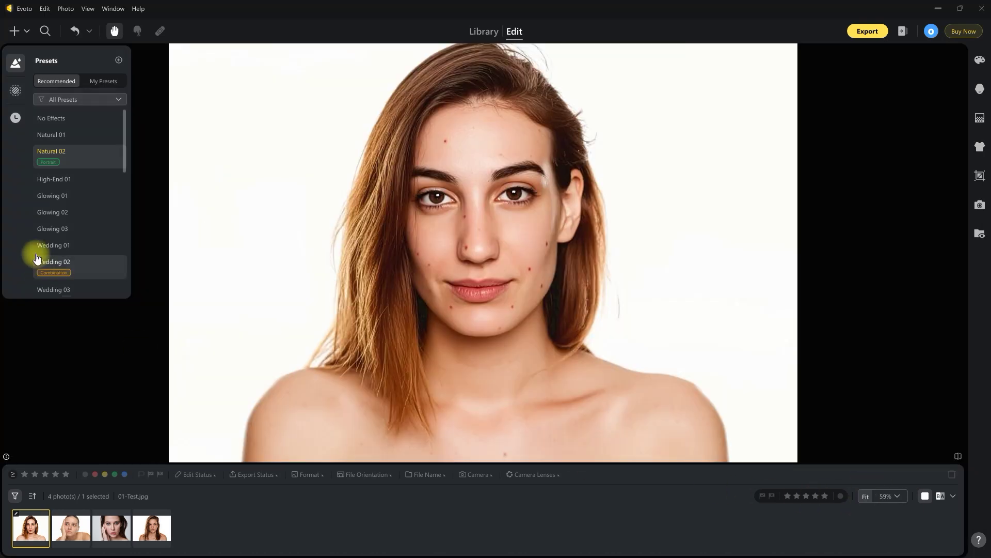
left_click(78, 33)
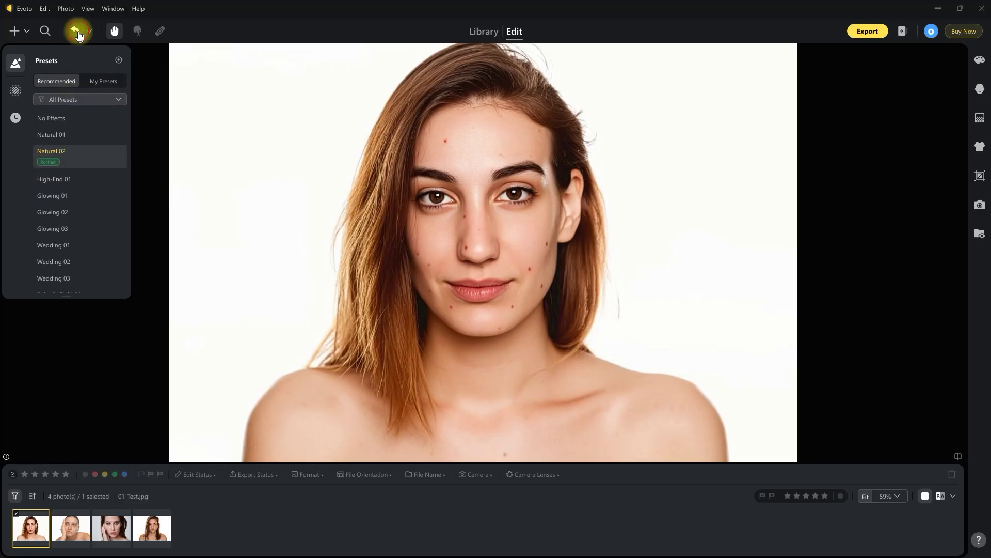
- Raise both Freckles & Acne and Body Blemishes removal to 100
left_click(6, 58)
left_click(980, 89)
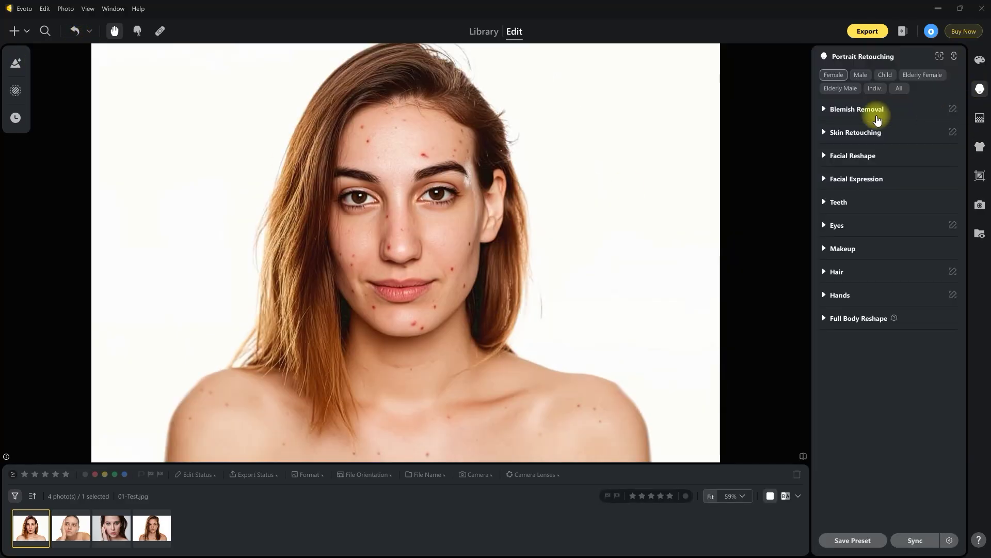
left_click(824, 109)
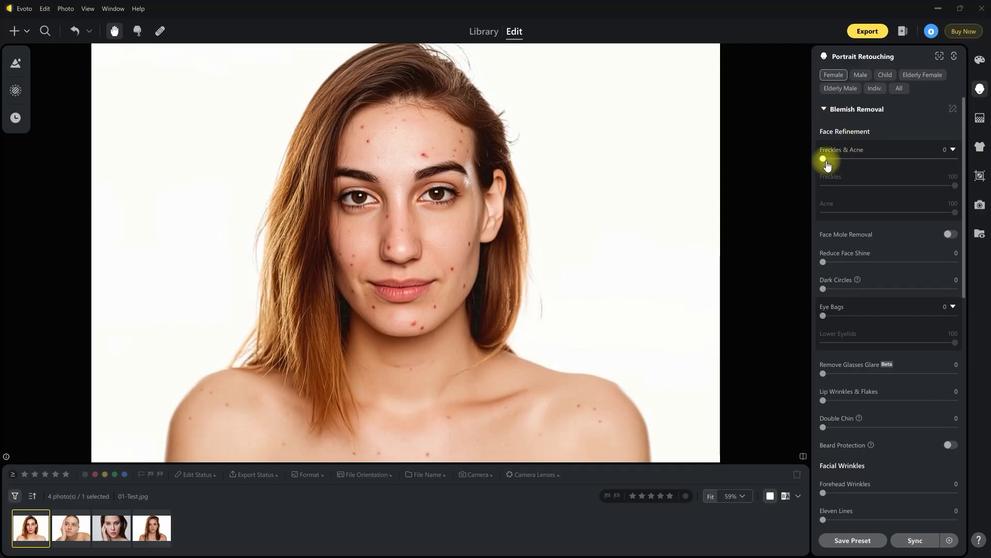
left_click_drag(823, 159, 980, 169)
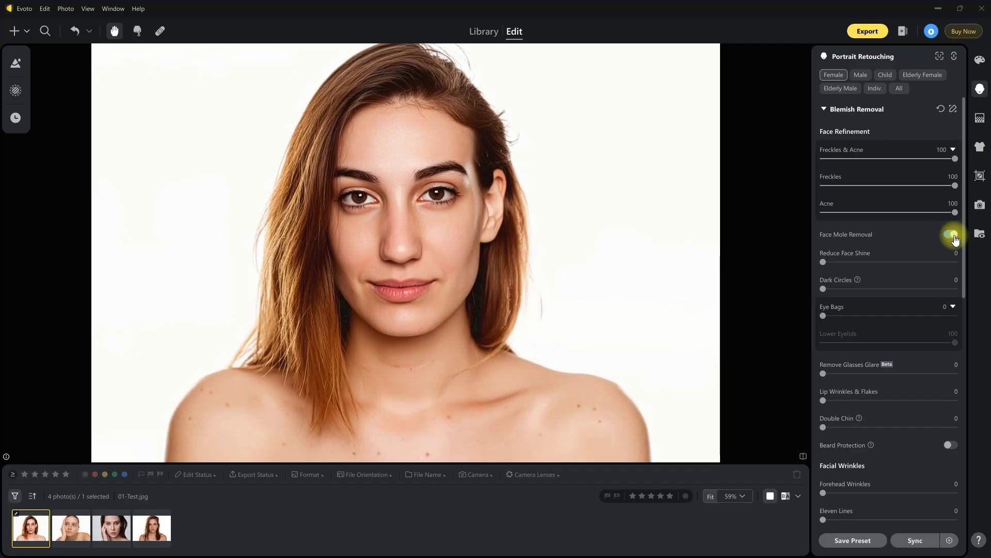
scroll(896, 427, "down", 4)
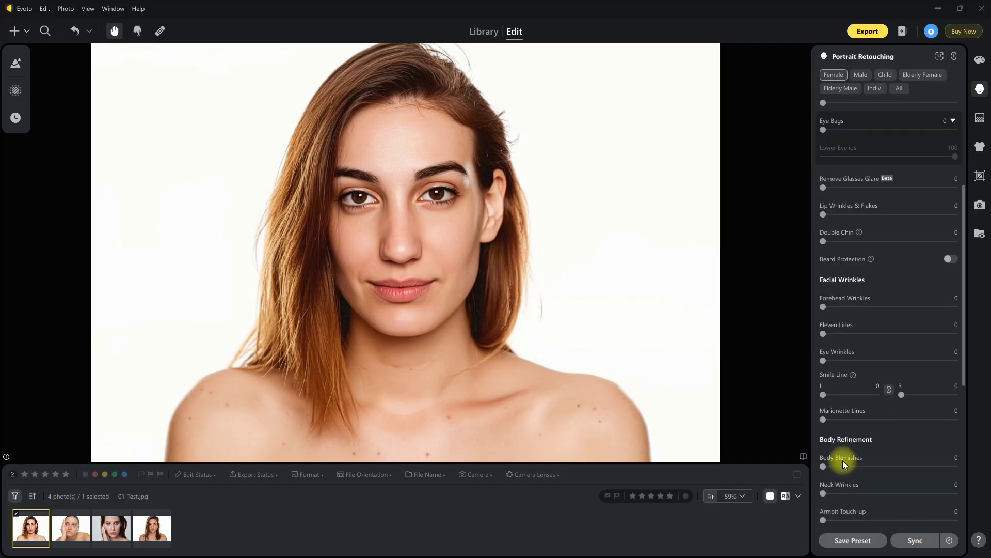
scroll(843, 458, "down", 3)
left_click_drag(823, 343, 955, 343)
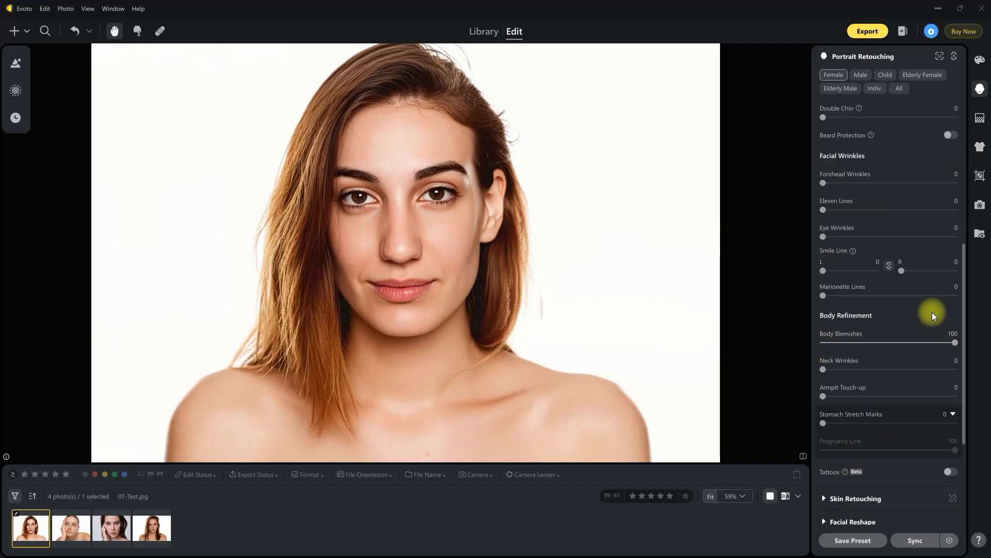
left_click(979, 89)
- Compare the cleared face and shoulders against the unretouched original
left_click(959, 457)
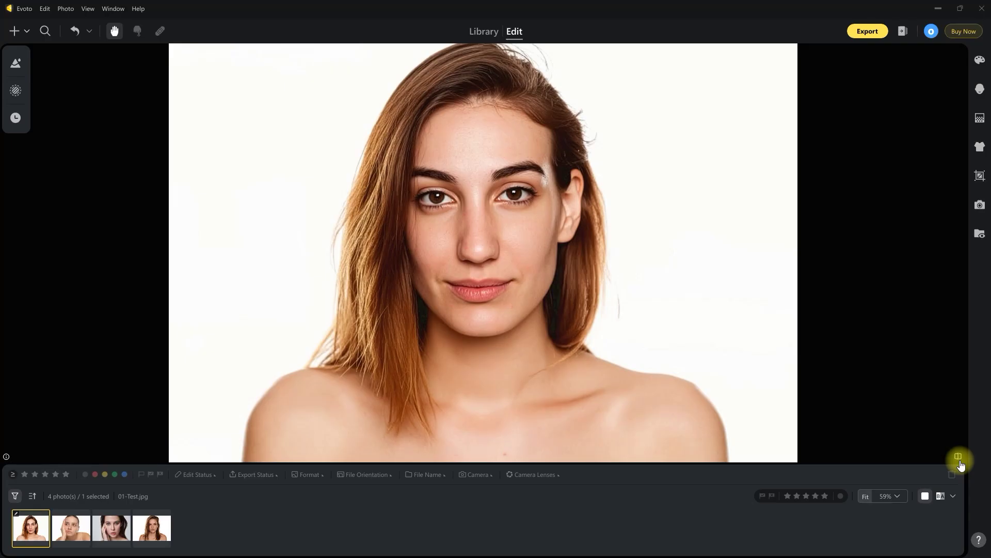
left_click(959, 457)
left_click(959, 458)
left_click(959, 458)
left_click(959, 457)
left_click(959, 459)
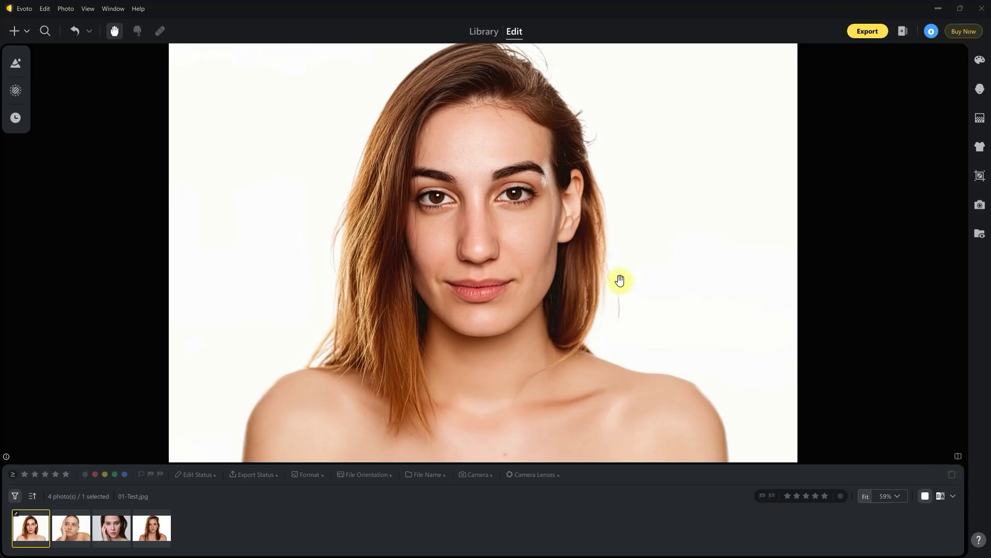
scroll(619, 279, "up", 5)
left_click_drag(783, 342, 755, 354)
left_click(959, 457)
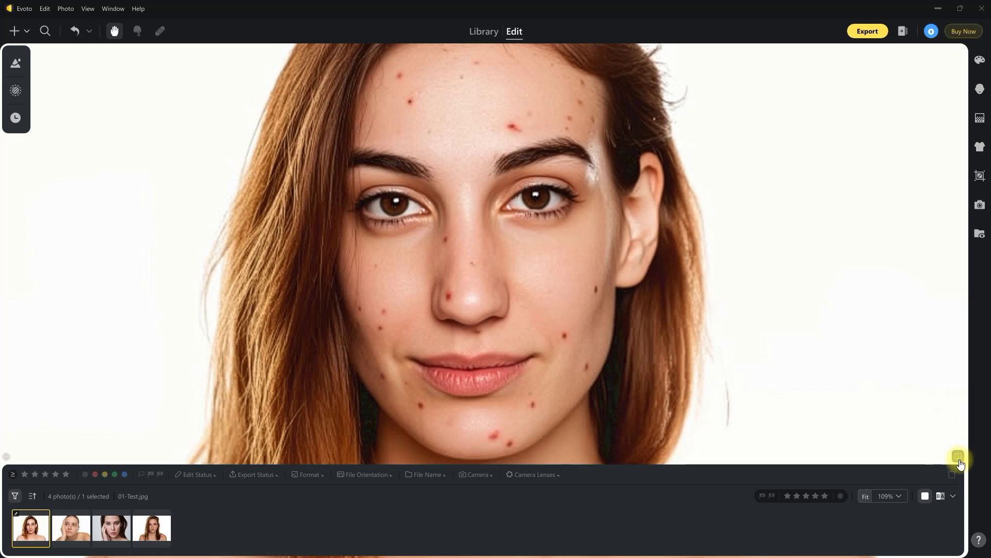
left_click(959, 457)
left_click(958, 457)
left_click(959, 458)
left_click(959, 457)
left_click(958, 457)
left_click(959, 458)
left_click(959, 458)
left_click(866, 497)
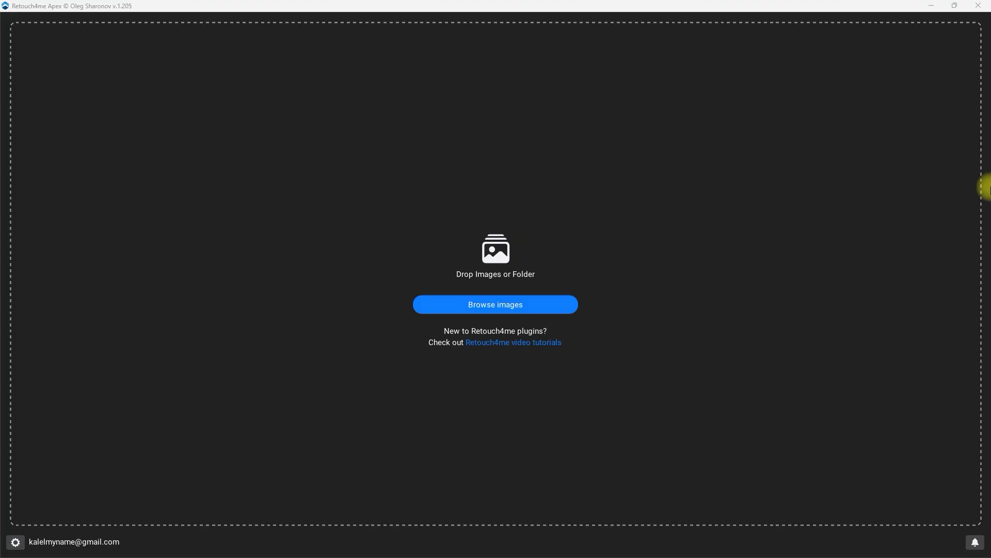
- Load 02-Test.jpg and start retouching it with the Default preset
left_click(565, 299)
left_click(135, 125)
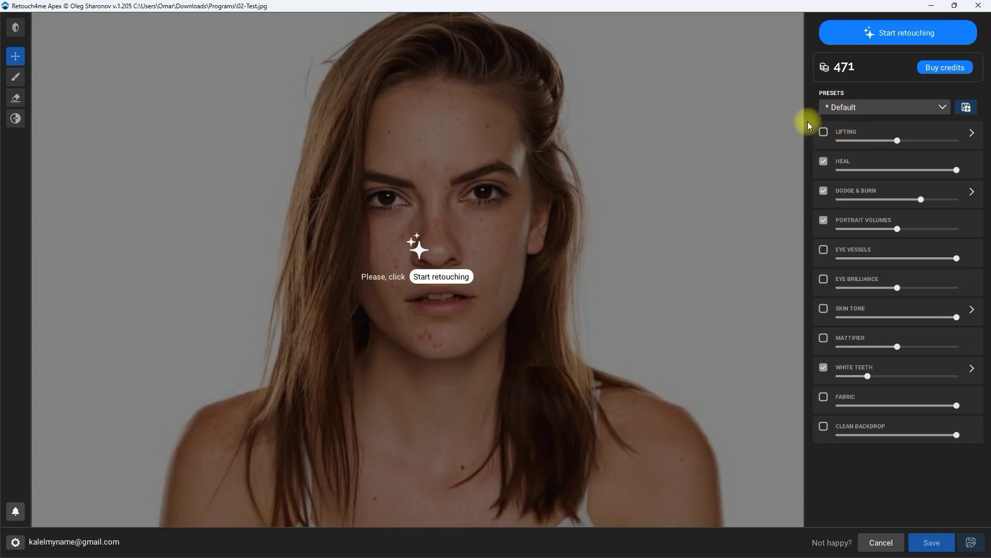
left_click(946, 33)
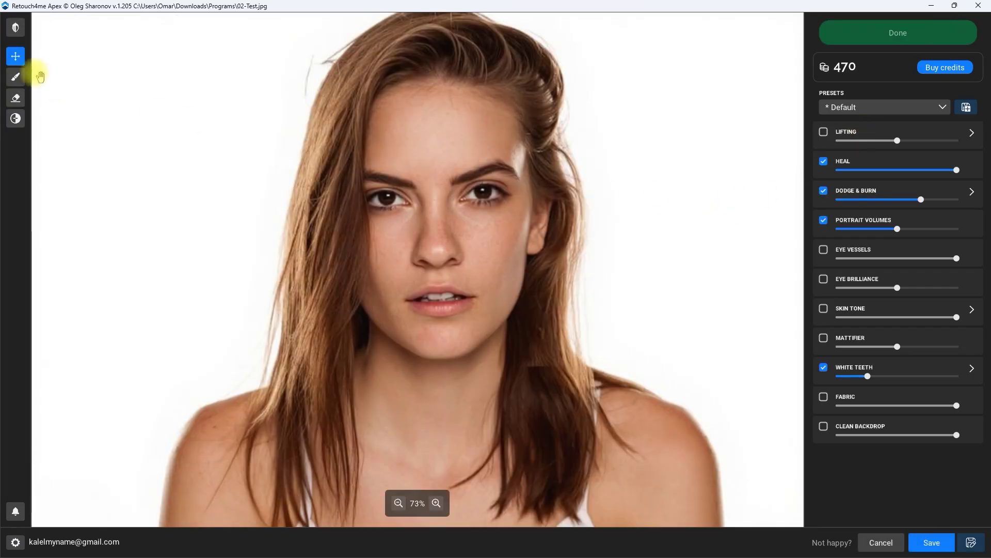
- Compare the retouched 02-Test.jpg face with the freckled original up close, then zoom out
left_click(15, 28)
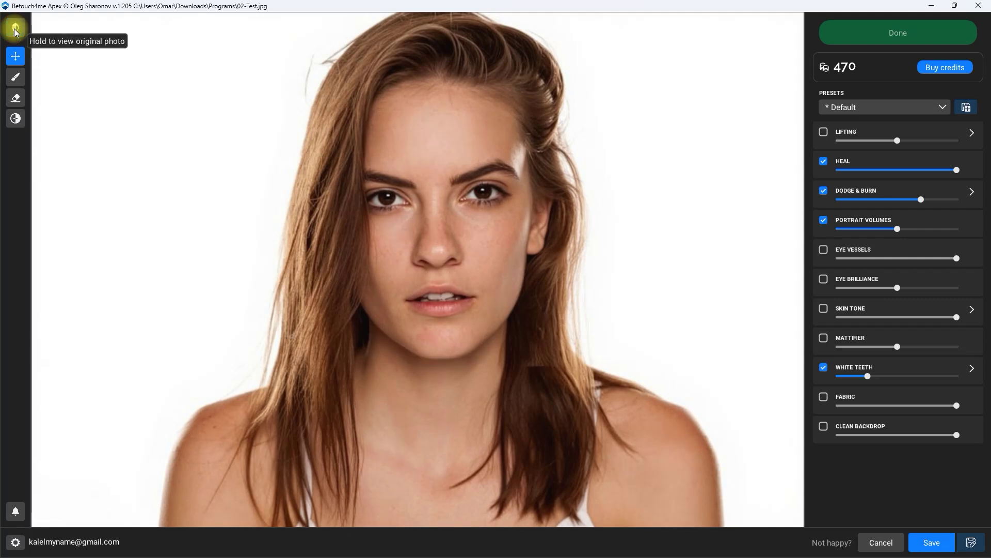
left_click(15, 30)
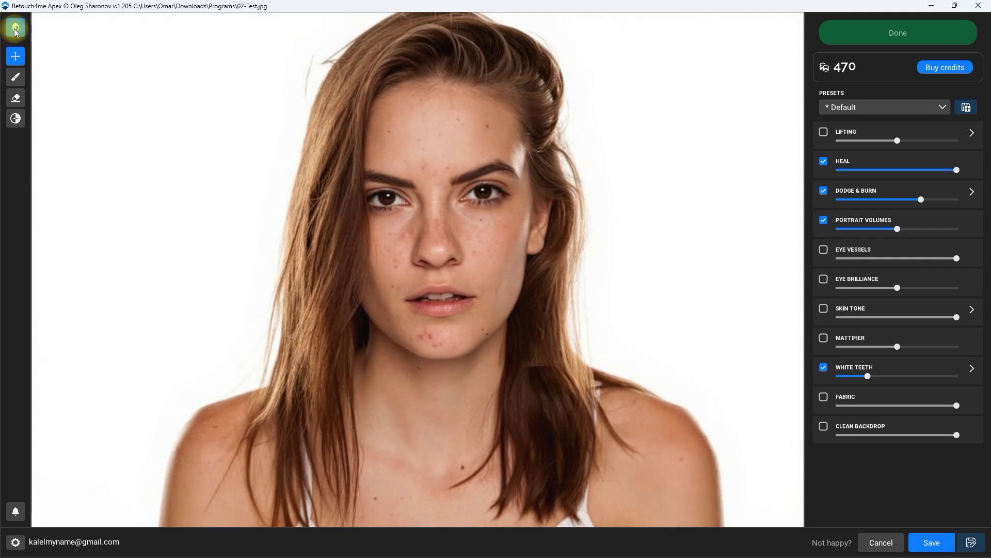
scroll(491, 269, "up", 3)
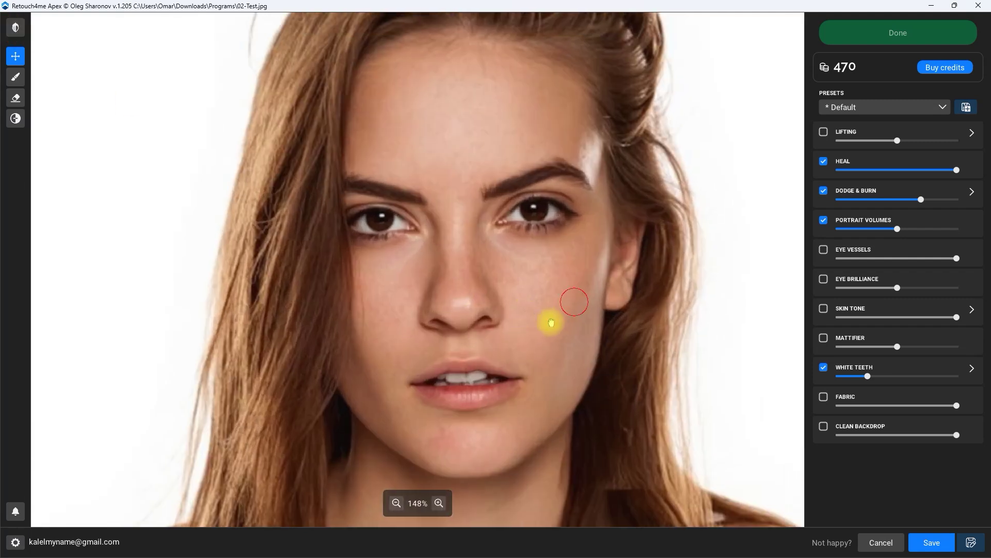
left_click_drag(551, 323, 513, 343)
left_click(15, 31)
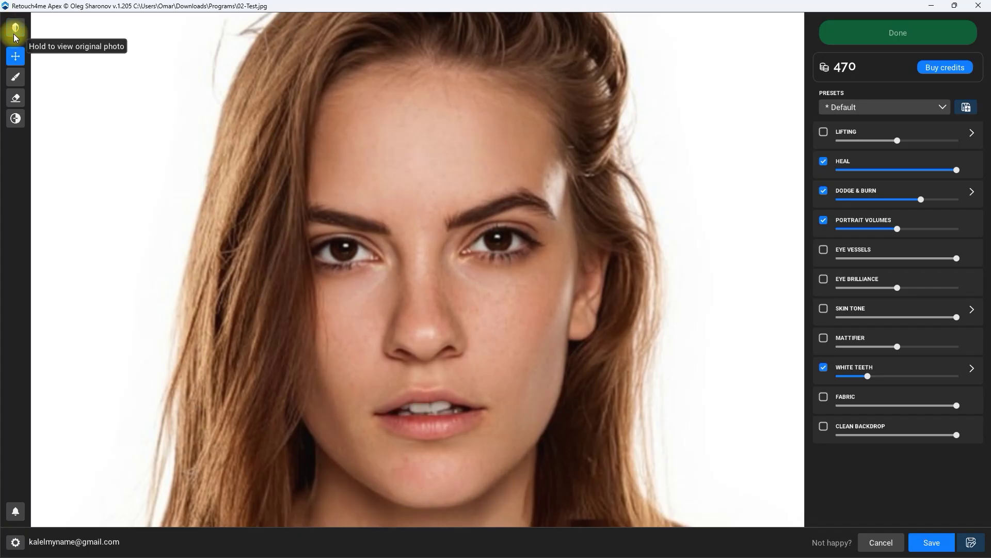
left_click(15, 31)
left_click(14, 37)
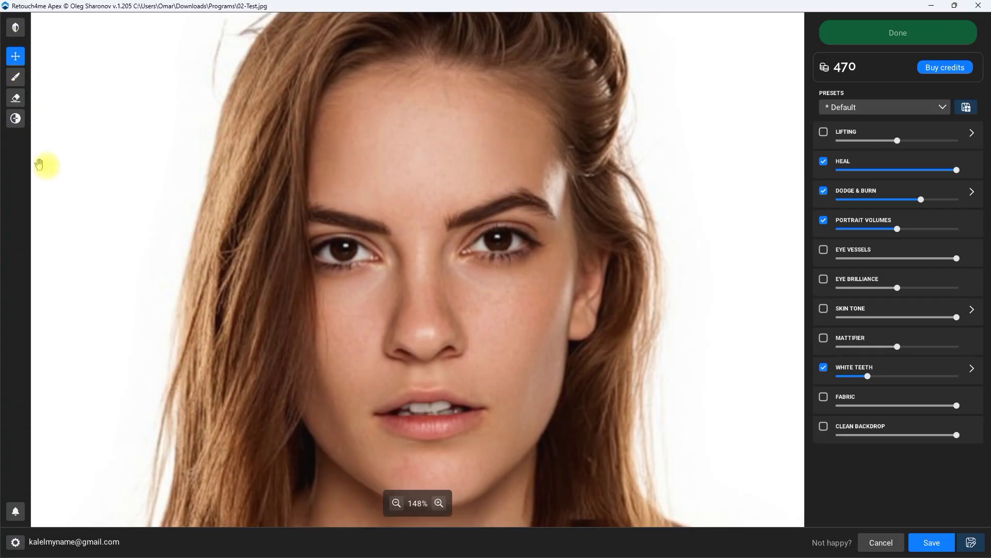
scroll(47, 166, "down", 2)
scroll(48, 166, "down", 1)
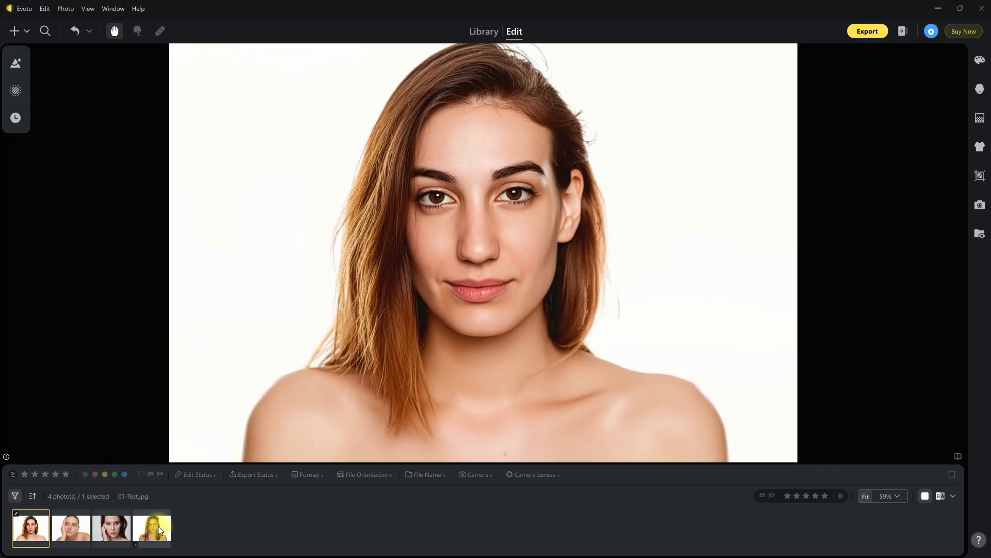
- Open 02-Test.jpg and try the Natural 01, Natural 02 and High-End 01 presets
left_click(158, 525)
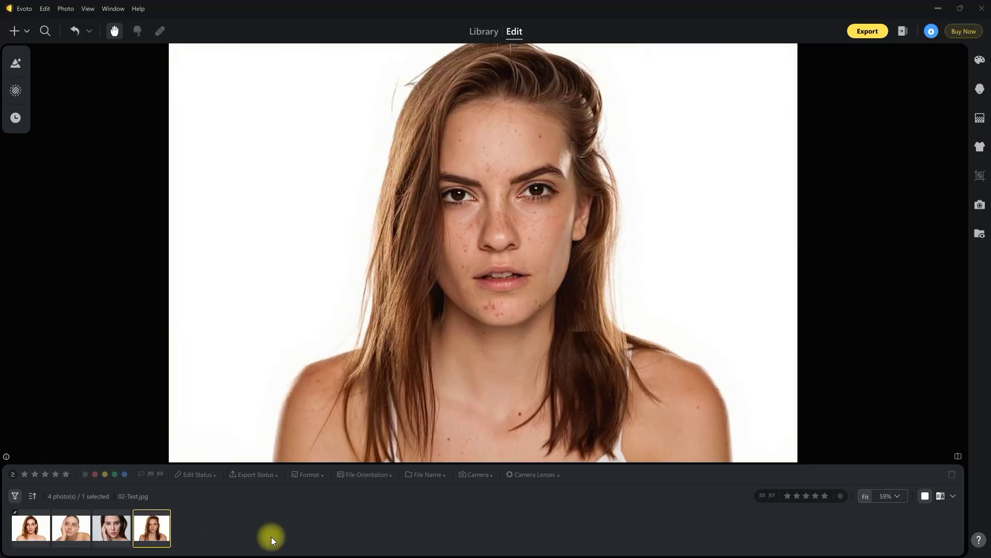
left_click(16, 63)
left_click(81, 139)
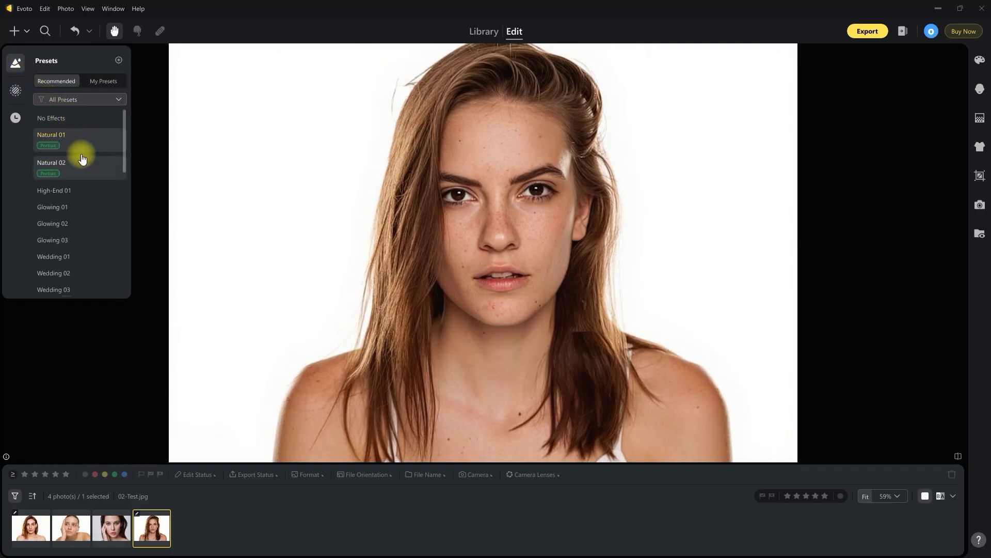
left_click(81, 164)
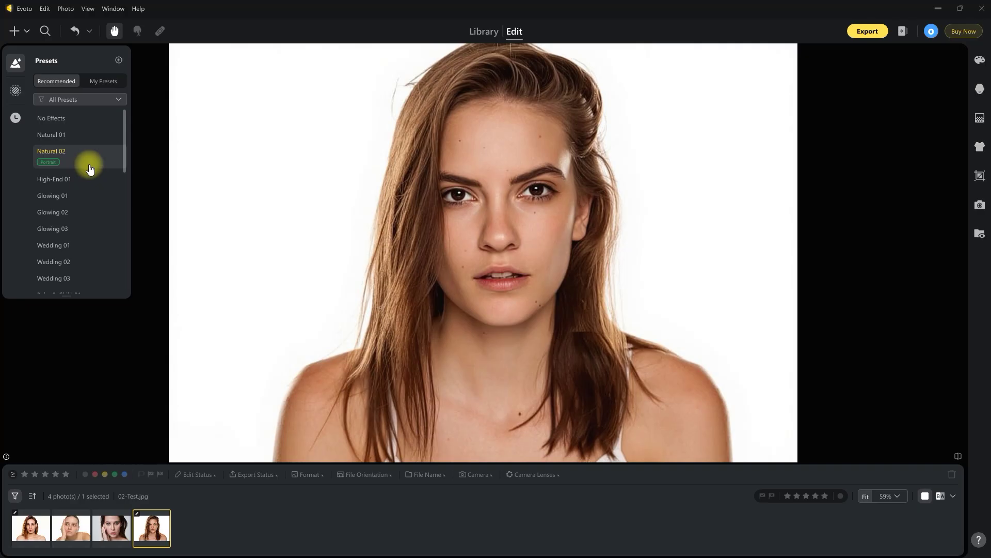
left_click(91, 181)
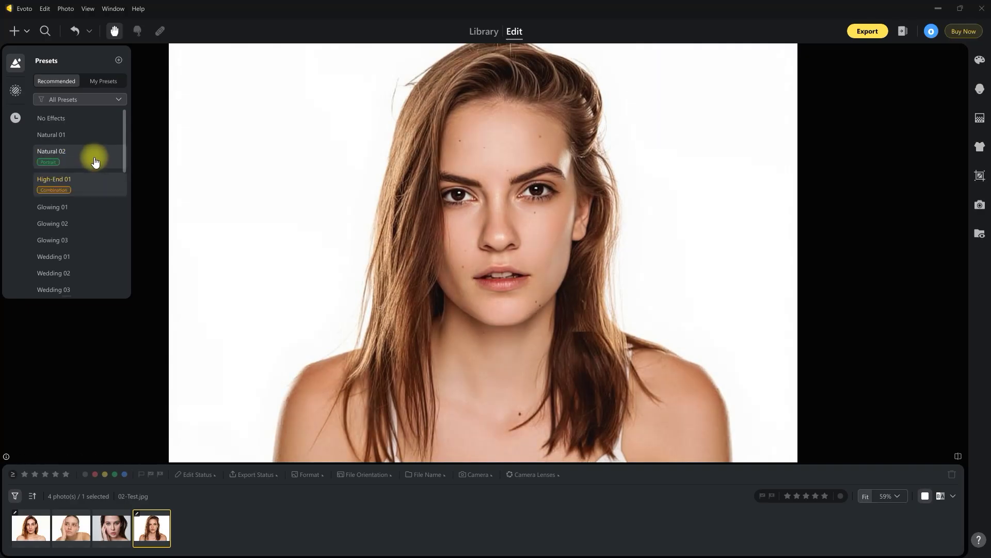
- Cycle through Natural 01, Natural 02 and High-End 01 again, then remove the preset
left_click(80, 136)
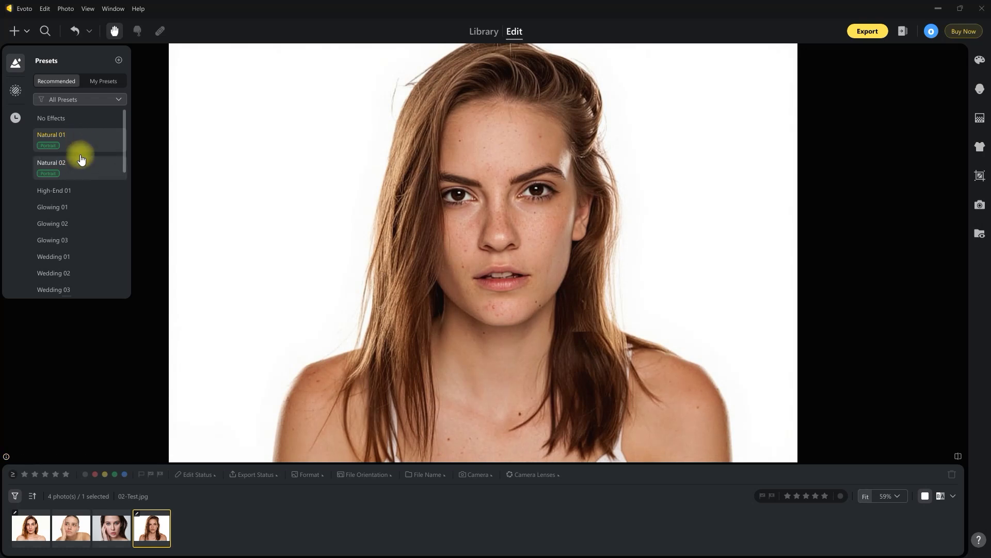
left_click(81, 164)
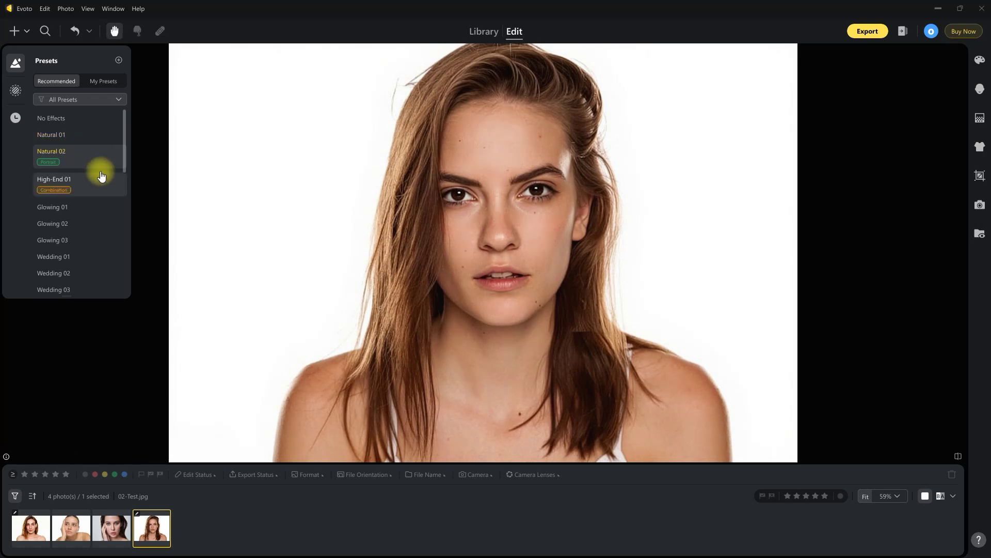
left_click(92, 185)
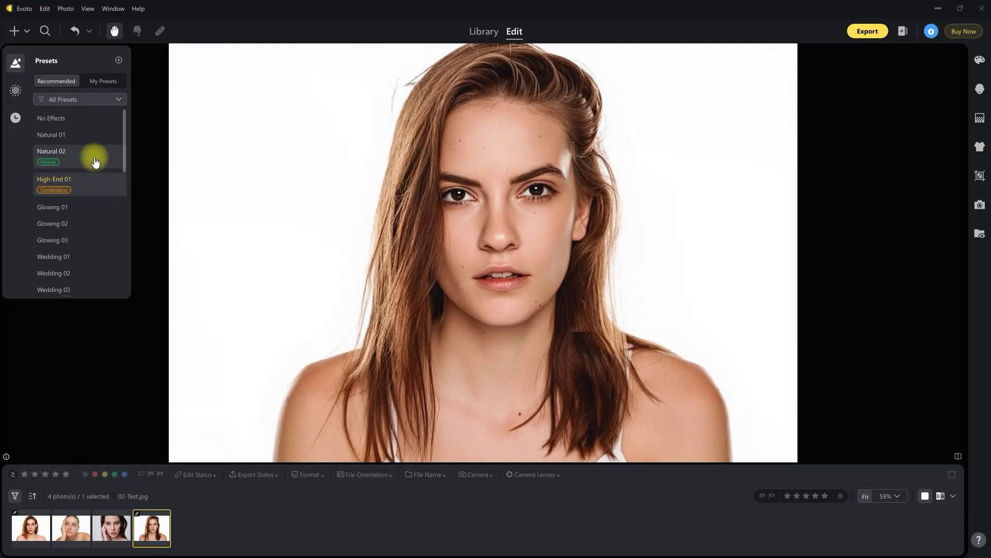
left_click(85, 118)
- Set Freckles & Acne to 100, enable Face Mole Removal, and raise Body Blemishes to 84
left_click(16, 63)
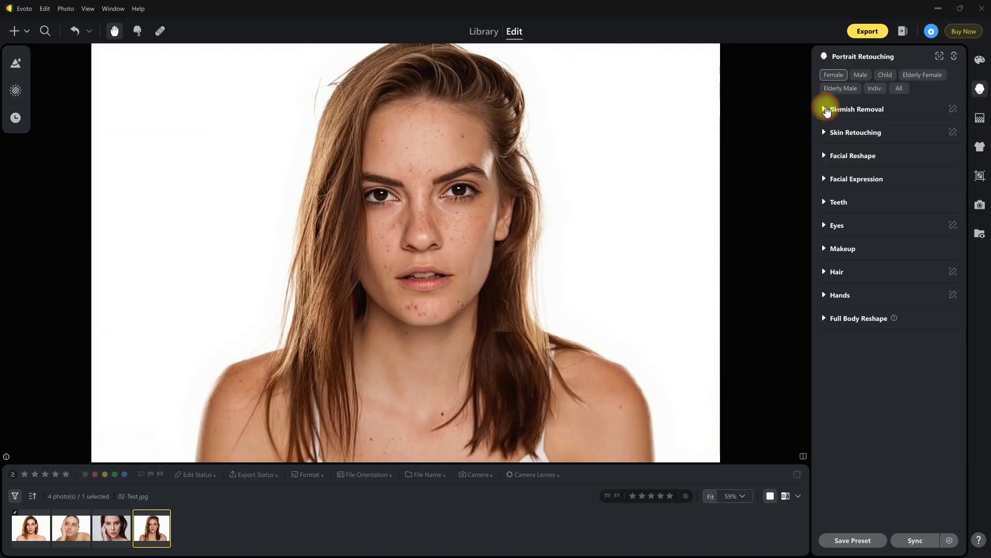
left_click(826, 109)
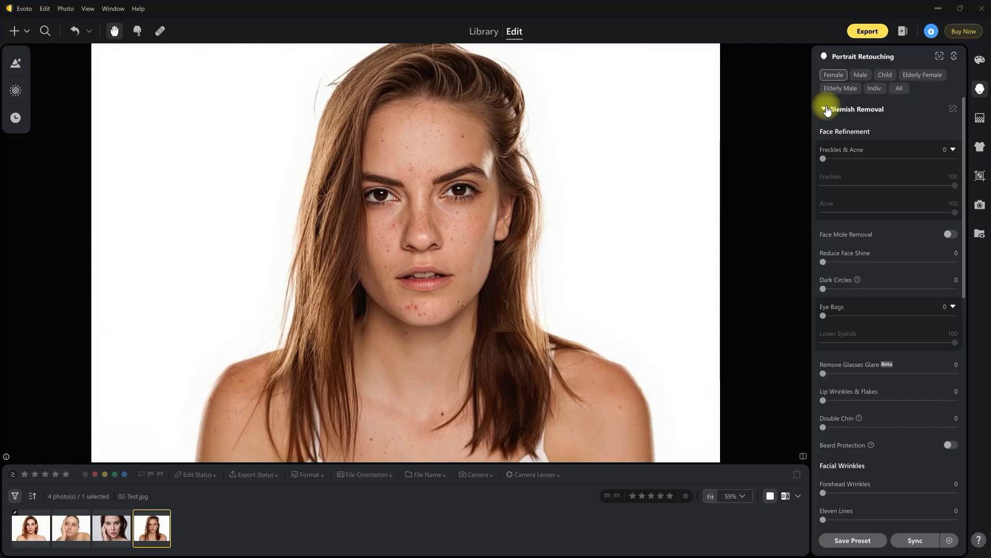
left_click_drag(824, 159, 792, 188)
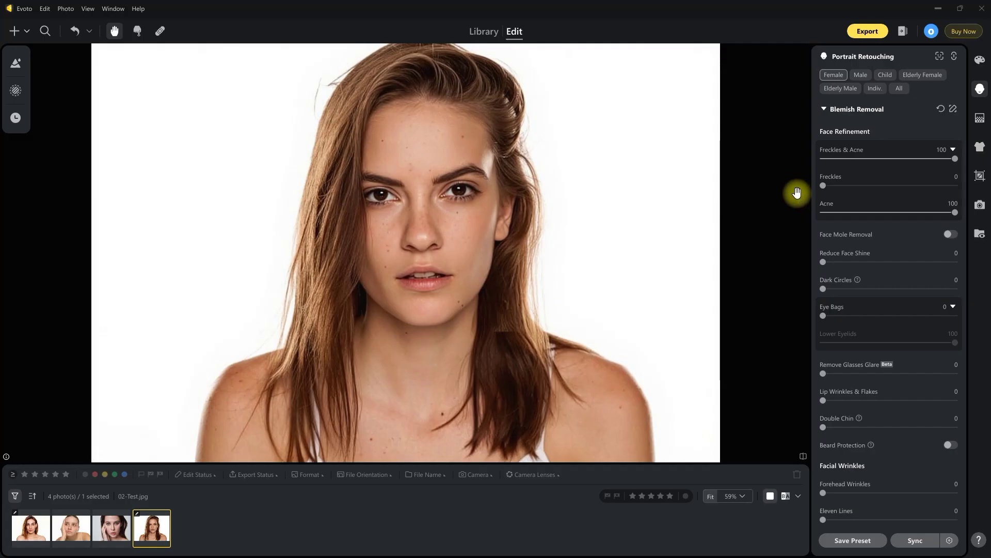
left_click(952, 235)
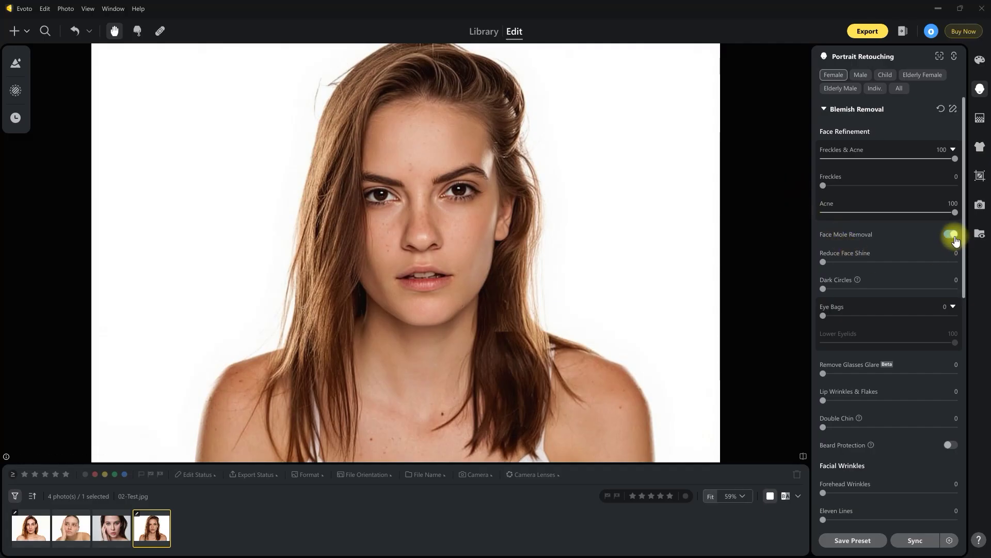
scroll(916, 361, "down", 5)
left_click_drag(822, 467, 943, 468)
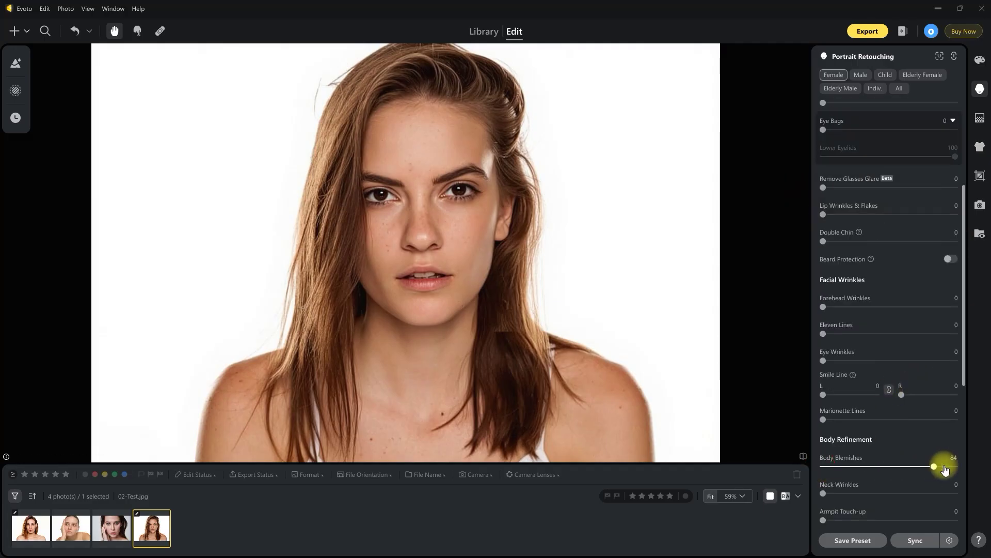
left_click(823, 106)
left_click(980, 88)
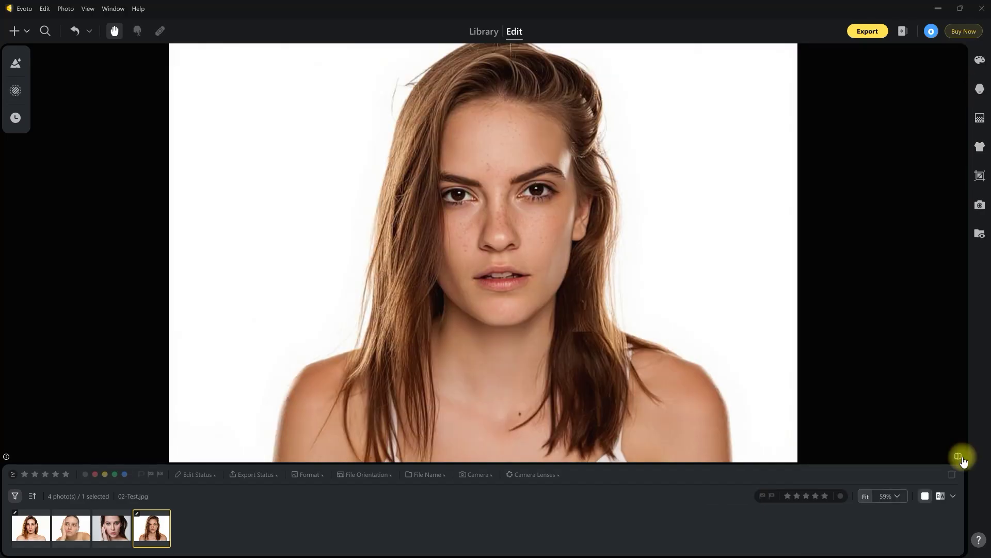
left_click(959, 457)
left_click(959, 457)
left_click(961, 458)
left_click(960, 458)
scroll(715, 305, "up", 3)
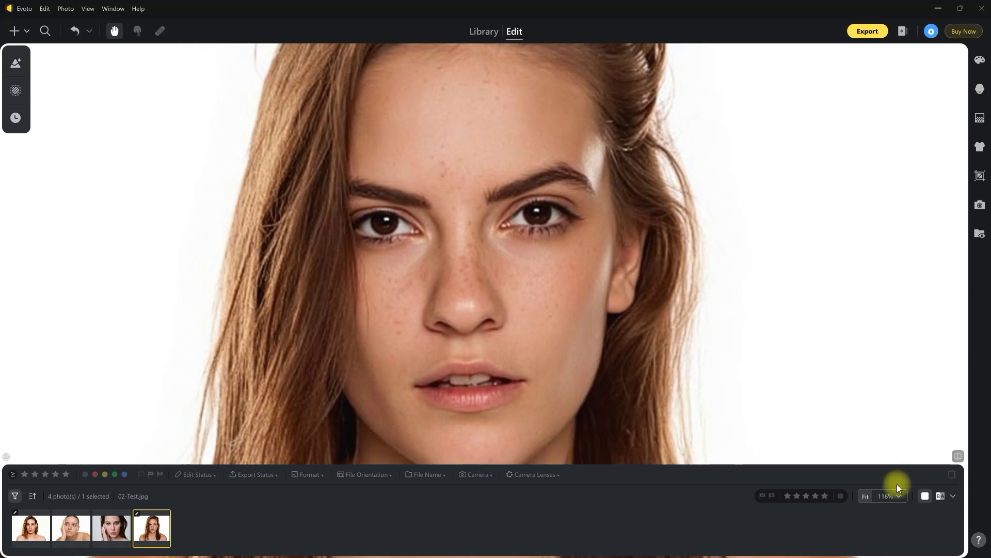
left_click(958, 457)
left_click(958, 458)
left_click(958, 458)
left_click(958, 458)
left_click(864, 498)
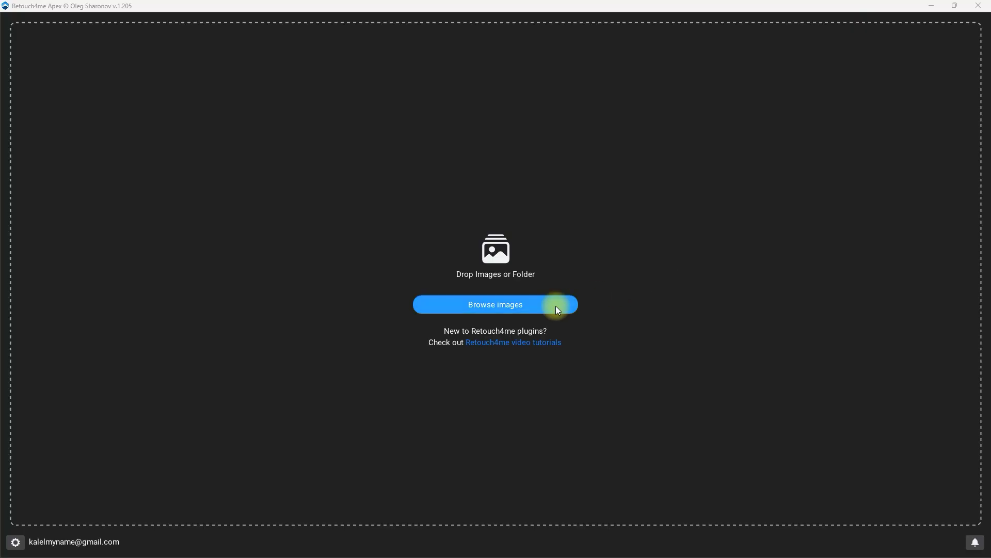
left_click(555, 305)
- Open 03-Test.jpg in Retouch4me Apex and run the automatic retouch with the Default preset
left_click(126, 138)
left_click(527, 364)
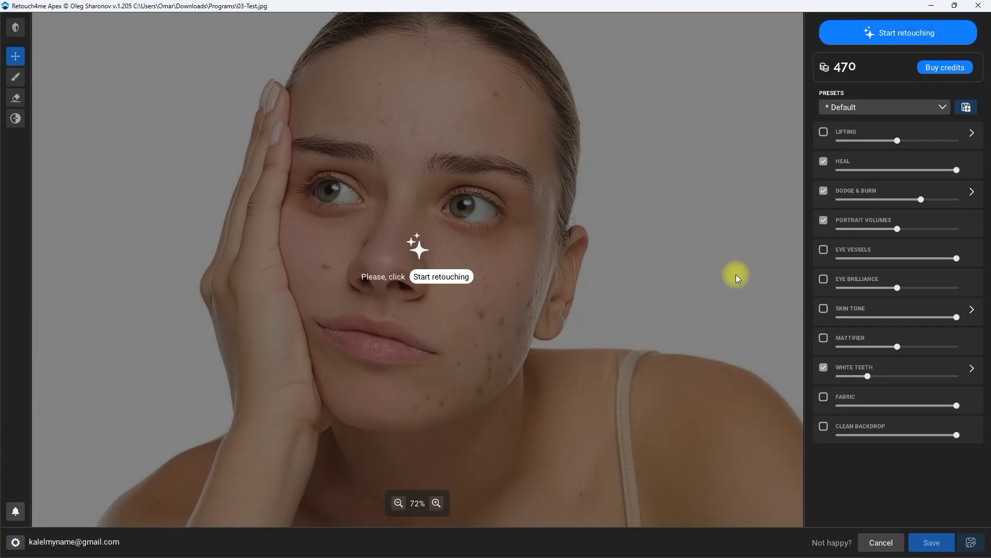
left_click(901, 35)
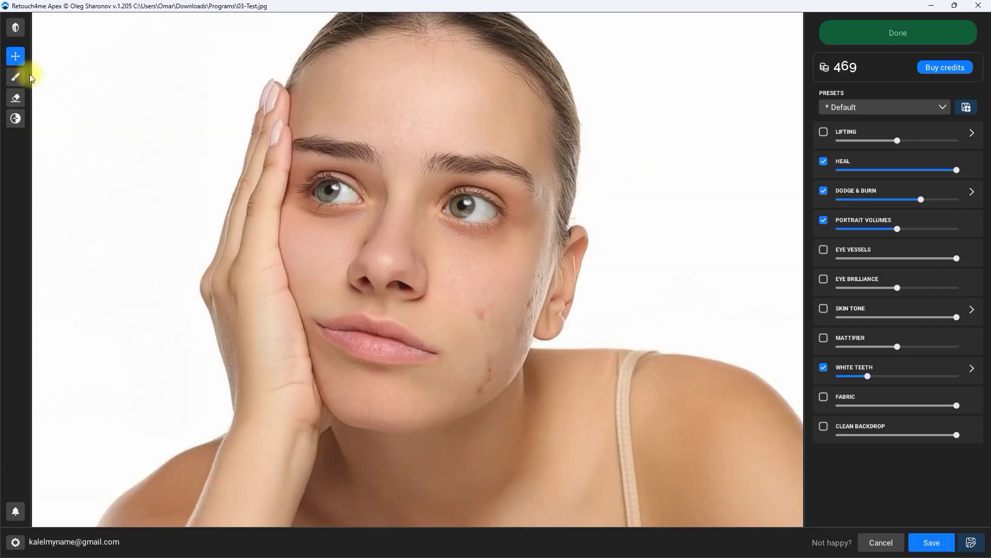
- Compare the retouched 03-Test portrait with its original, zoomed in on the face
left_click(21, 38)
left_click_drag(21, 37, 20, 36)
scroll(432, 361, "up", 2)
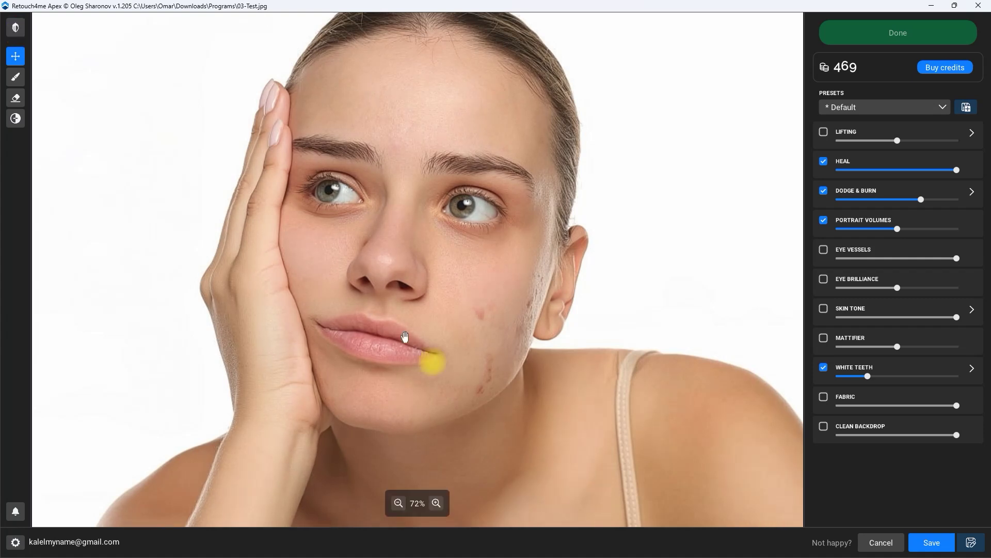
left_click_drag(558, 385, 429, 323)
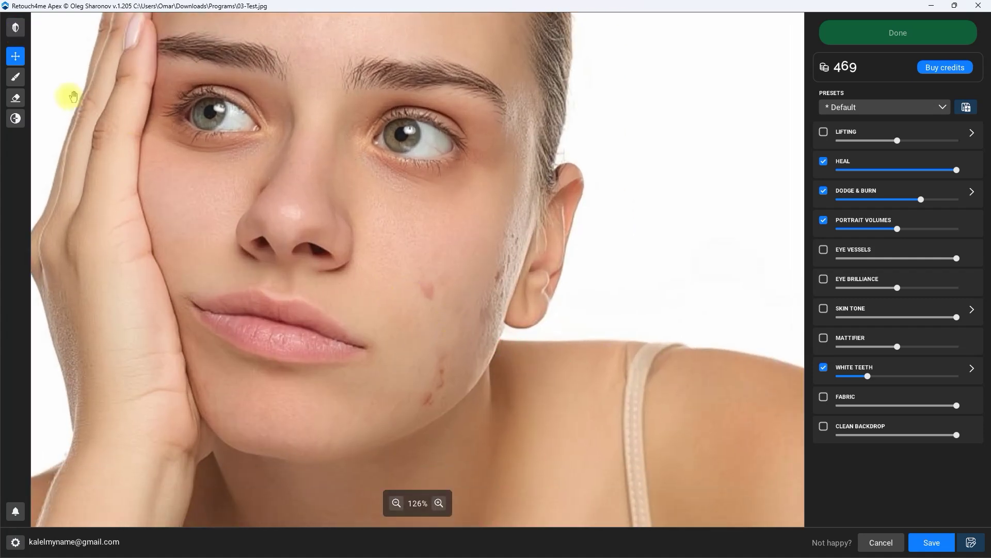
left_click(17, 30)
left_click_drag(17, 30, 248, 148)
scroll(268, 195, "down", 3)
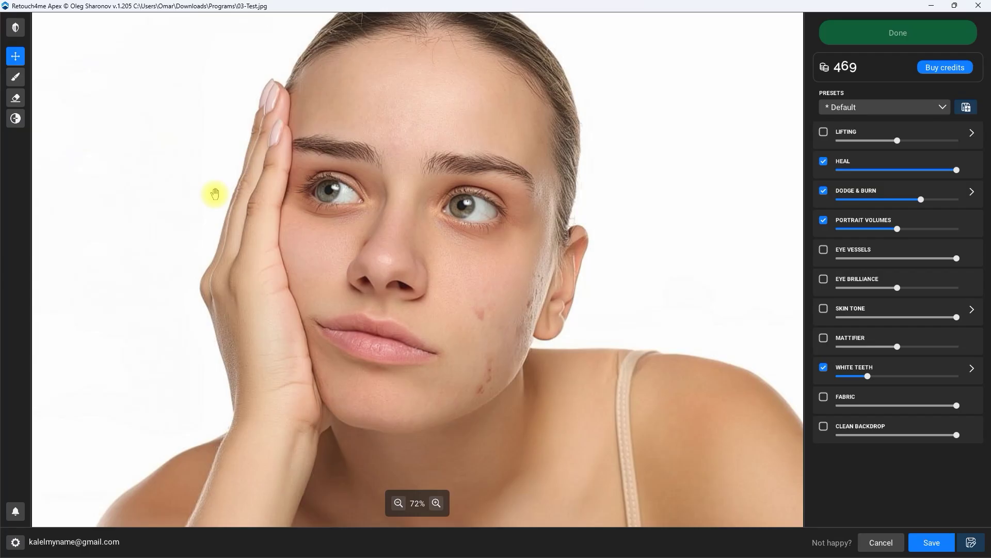
- Inspect the heal mask with the Heal brush, toggling it with M, then save a copy
left_click(15, 78)
scroll(586, 449, "up", 4)
key("m")
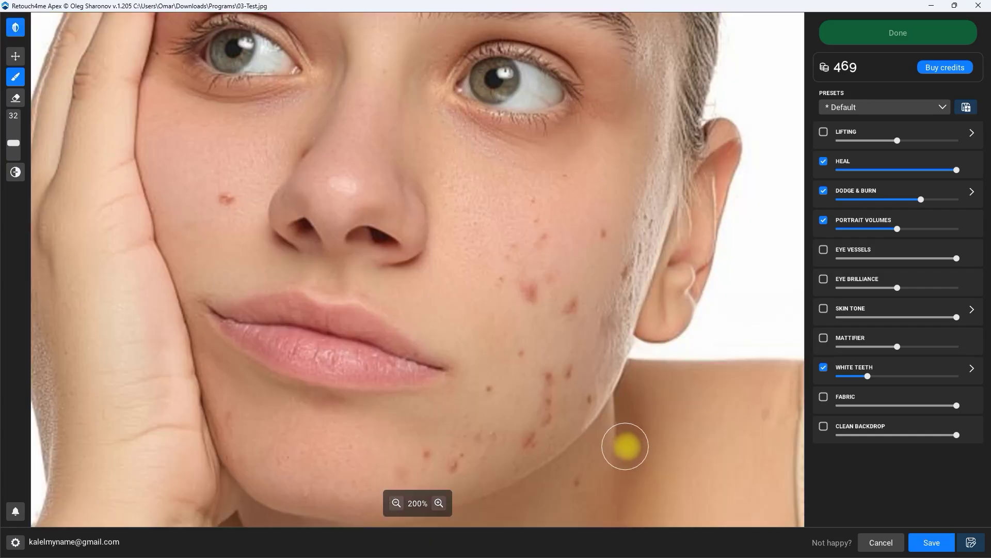
key("m")
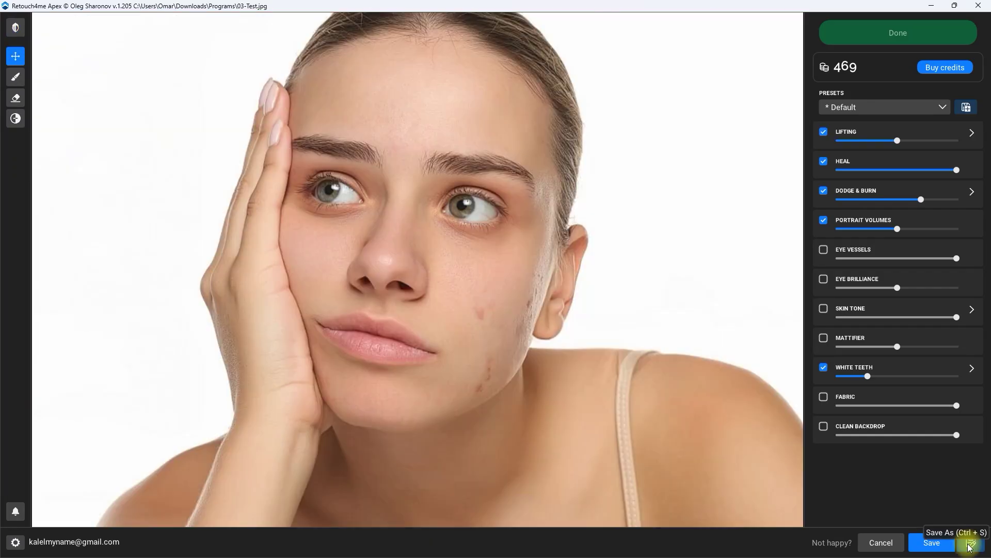
left_click(969, 543)
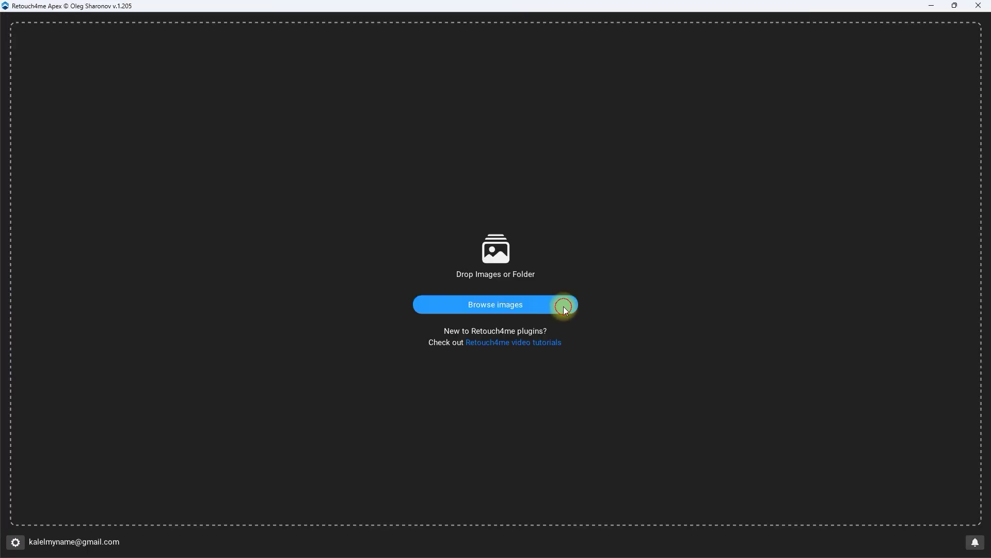
- Reopen the saved 03-Test 2.jpg and run the Default retouch on it again
left_click(562, 305)
left_click(132, 135)
left_click(532, 365)
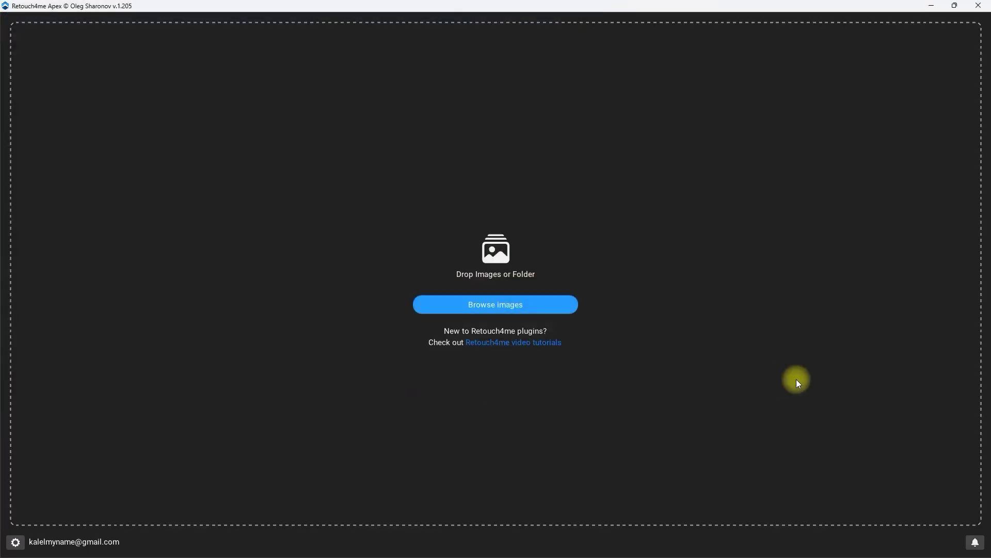
left_click(942, 32)
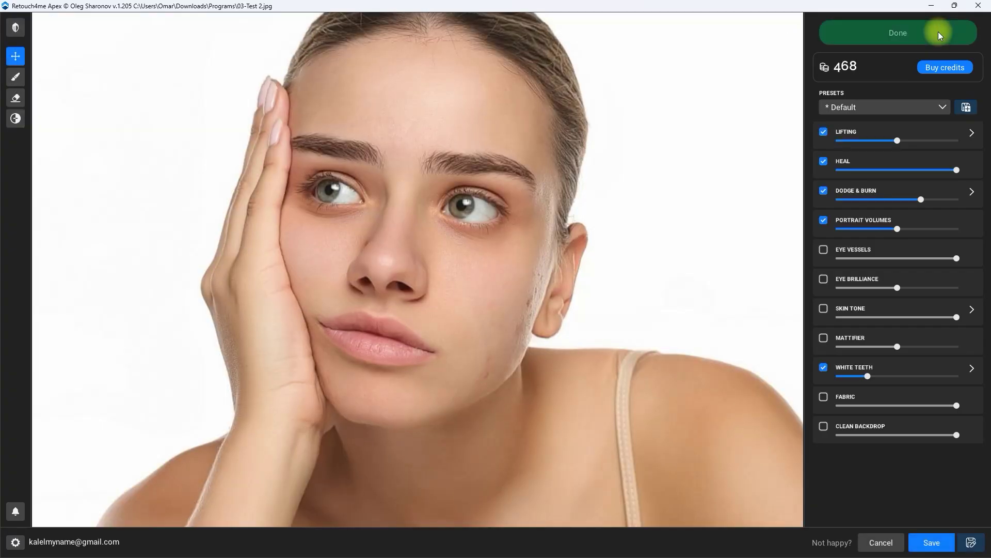
- Untick Lifting and flip between retouched and original views to check the cheek blemish
left_click(824, 131)
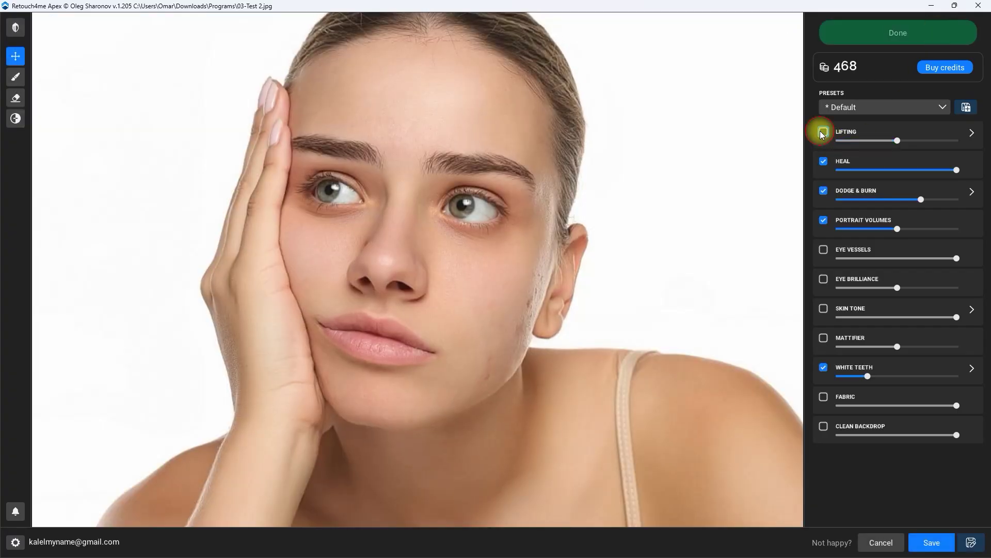
left_click(14, 29)
left_click(14, 29)
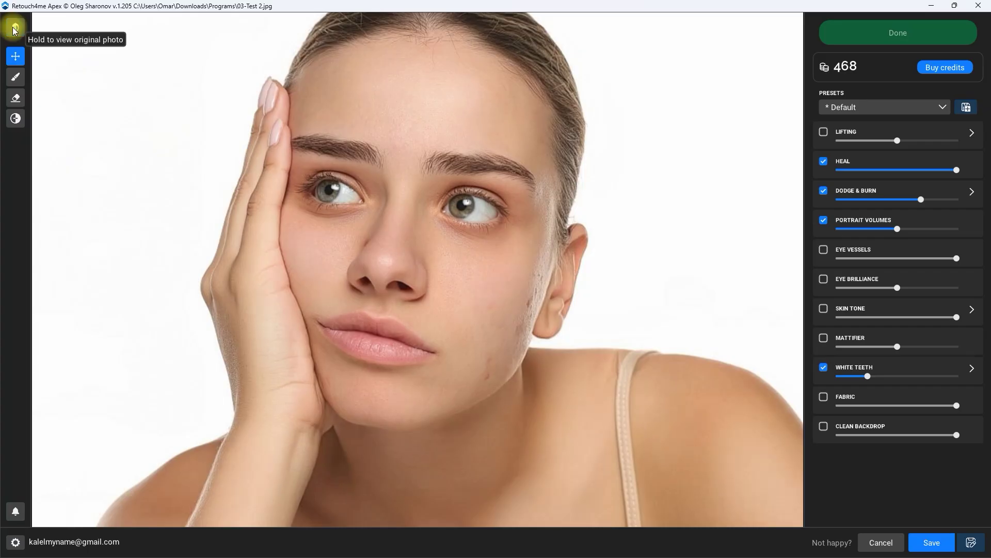
left_click(14, 30)
left_click(14, 30)
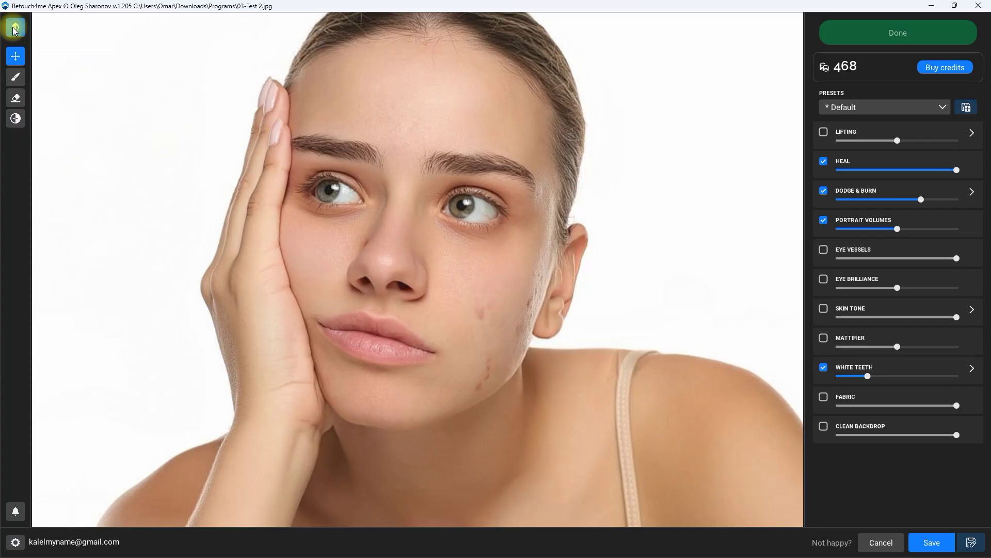
left_click(14, 30)
left_click(14, 30)
left_click(14, 29)
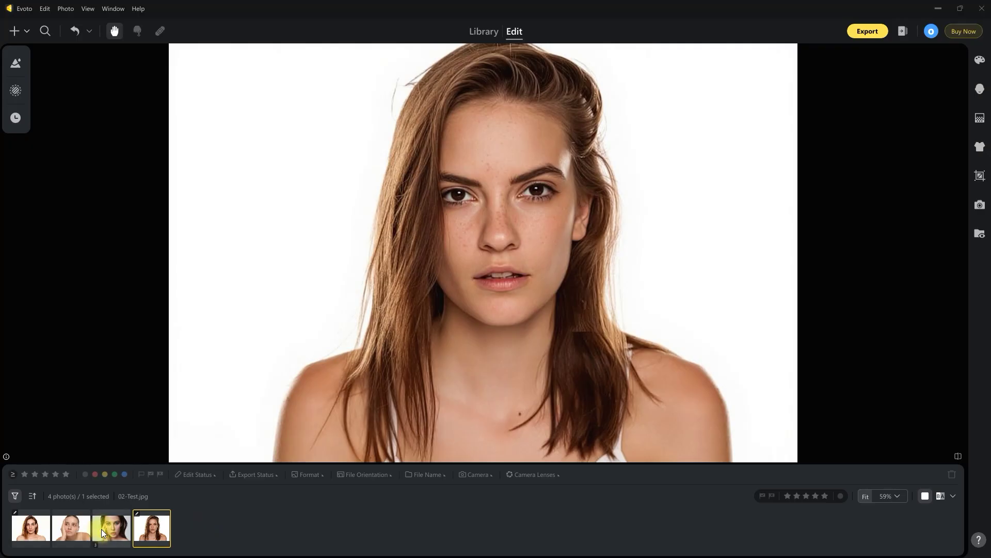
- Open 03-Test.jpg, preview the Natural 01 and Natural 02 presets, then reset to No Effects
left_click(72, 529)
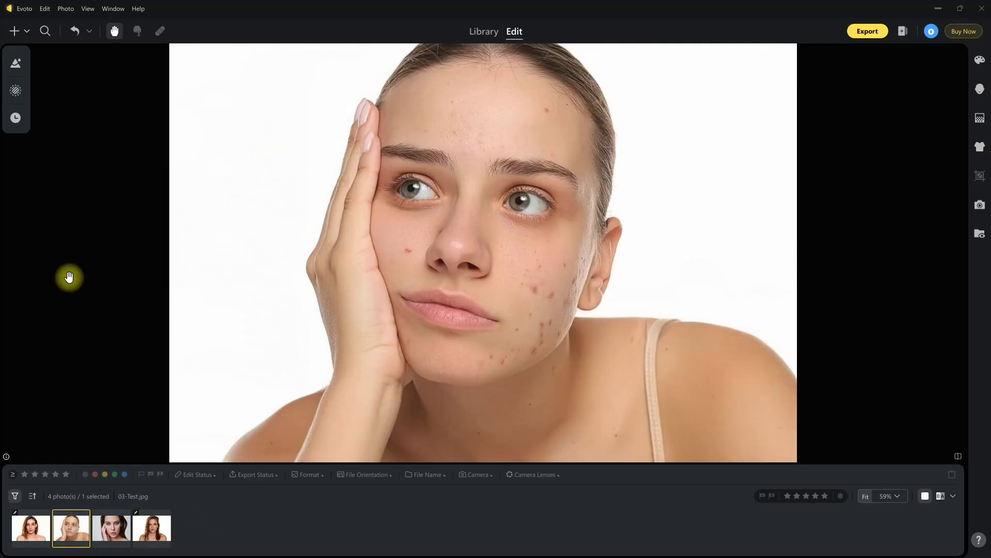
left_click(19, 63)
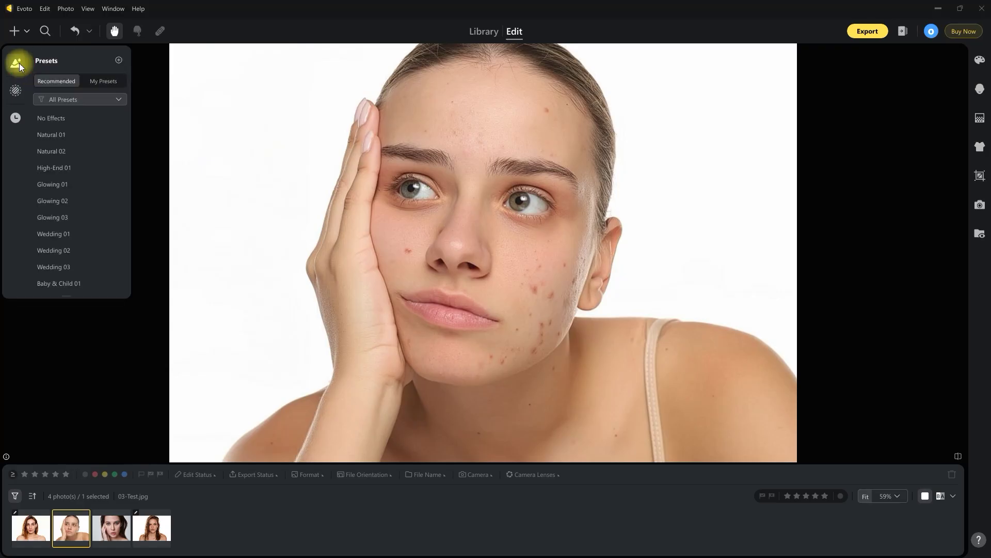
left_click(85, 135)
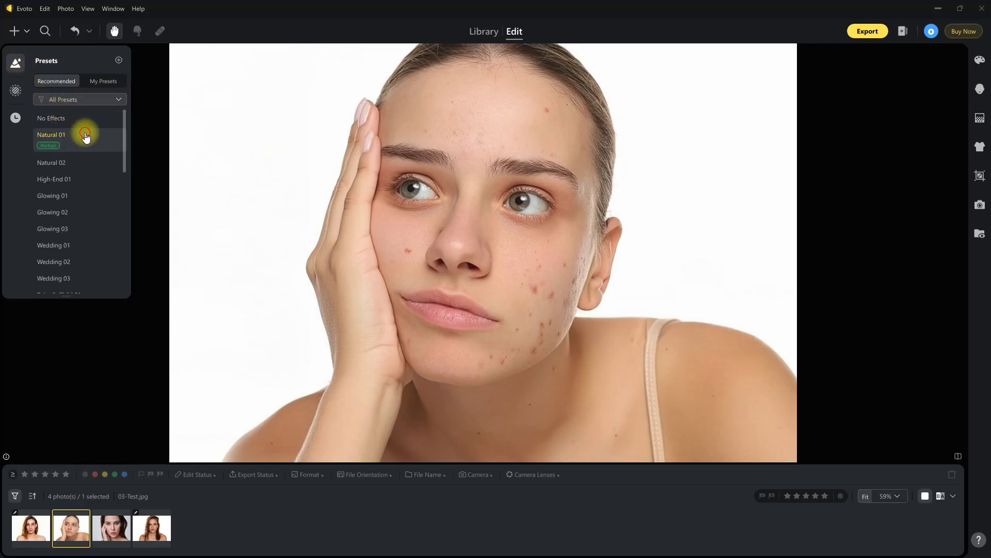
left_click(92, 161)
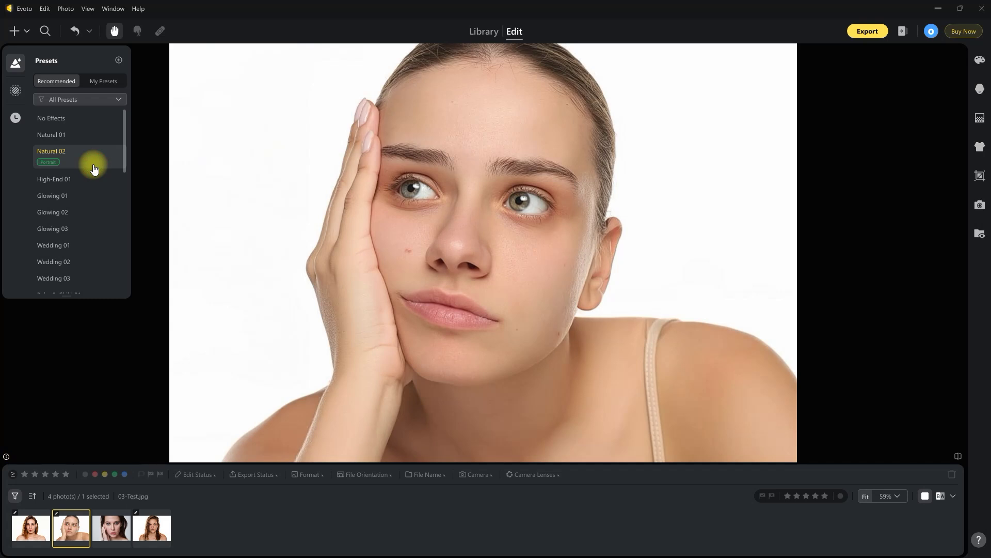
left_click(71, 119)
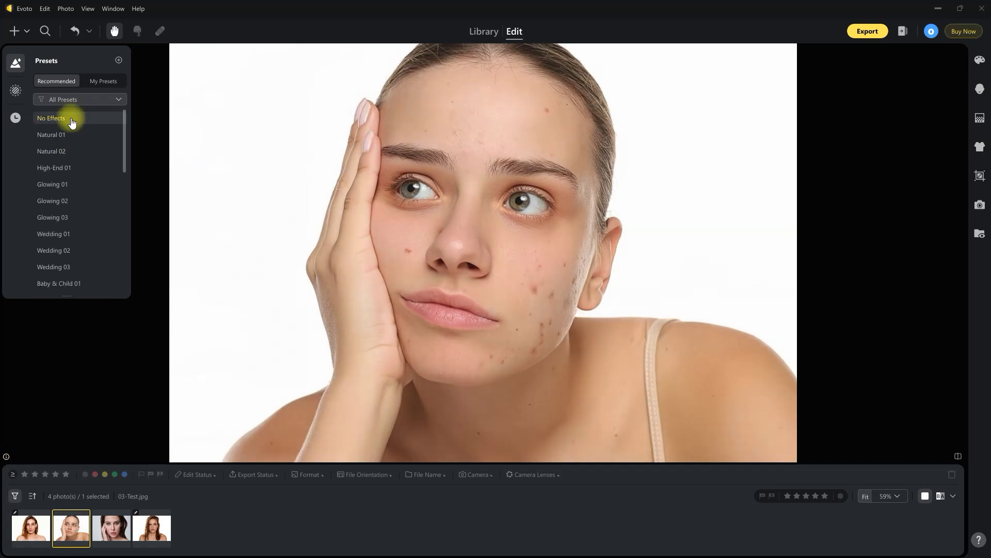
- In Blemish Removal, set Freckles & Acne to 100, enable Face Mole Removal, and set Body Blemishes to 100
left_click(16, 62)
left_click(980, 89)
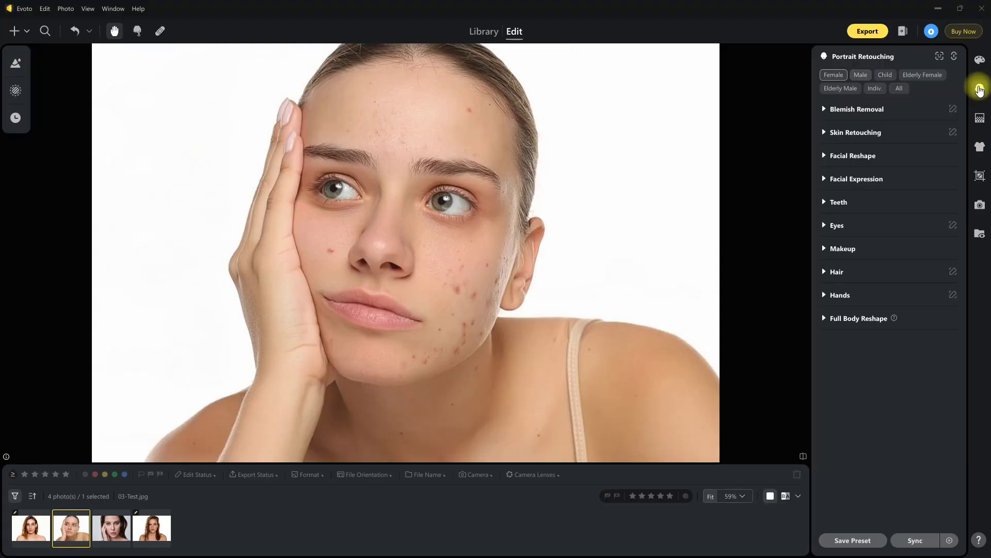
left_click(825, 105)
left_click_drag(836, 159, 959, 166)
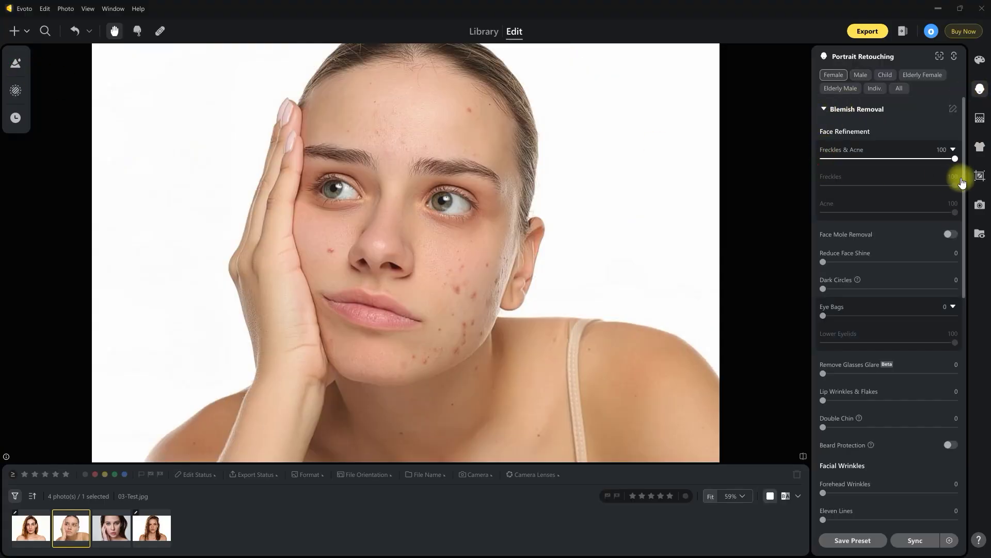
left_click(951, 235)
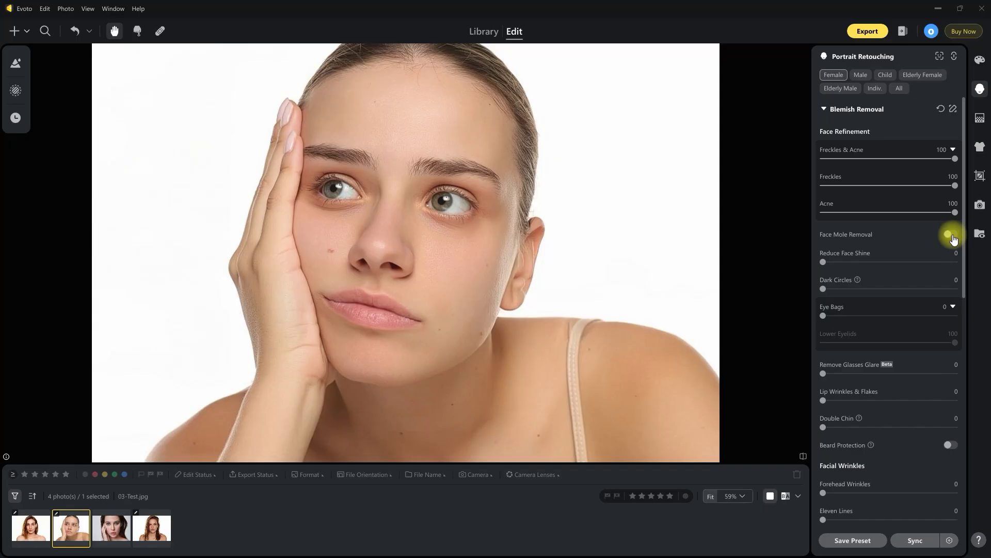
scroll(921, 367, "down", 6)
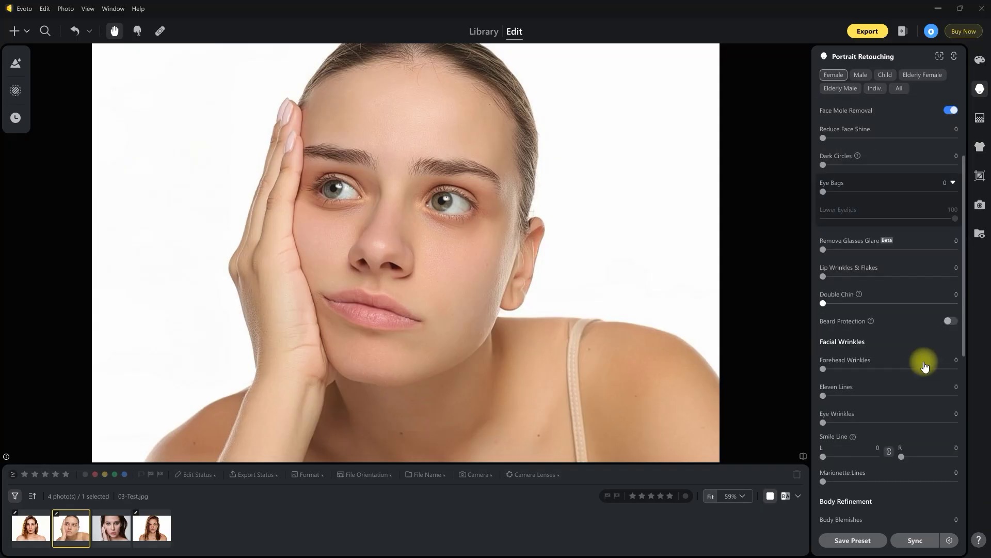
left_click_drag(824, 405, 956, 408)
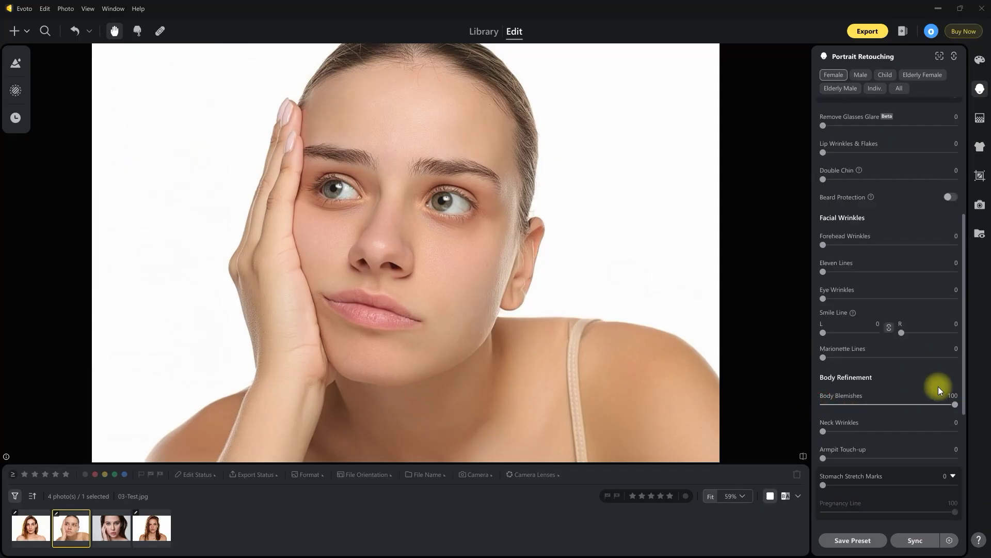
scroll(937, 361, "up", 10)
left_click(940, 110)
- Hide the adjustments panel and toggle between retouched and original 03-Test at full view
left_click(958, 459)
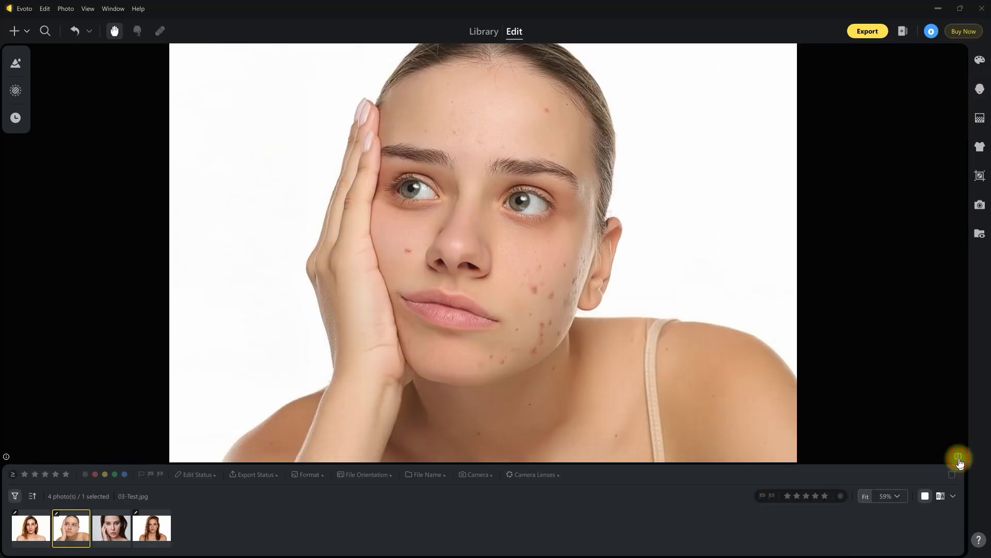
left_click(959, 460)
left_click(959, 460)
left_click(959, 459)
left_click(959, 459)
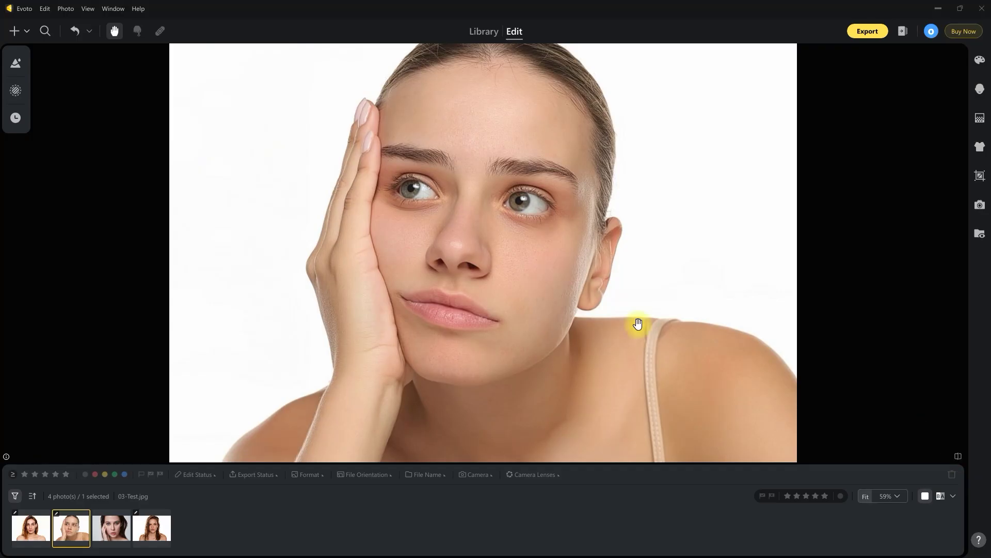
- Zoom to 93% to compare the close-up with the original, then return to Fit
scroll(638, 324, "up", 4)
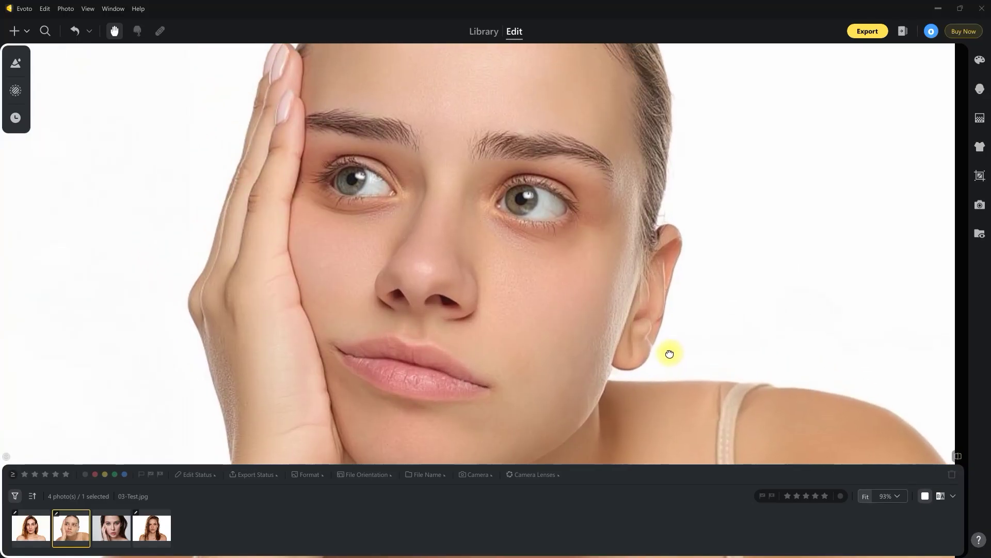
left_click(957, 456)
left_click(956, 457)
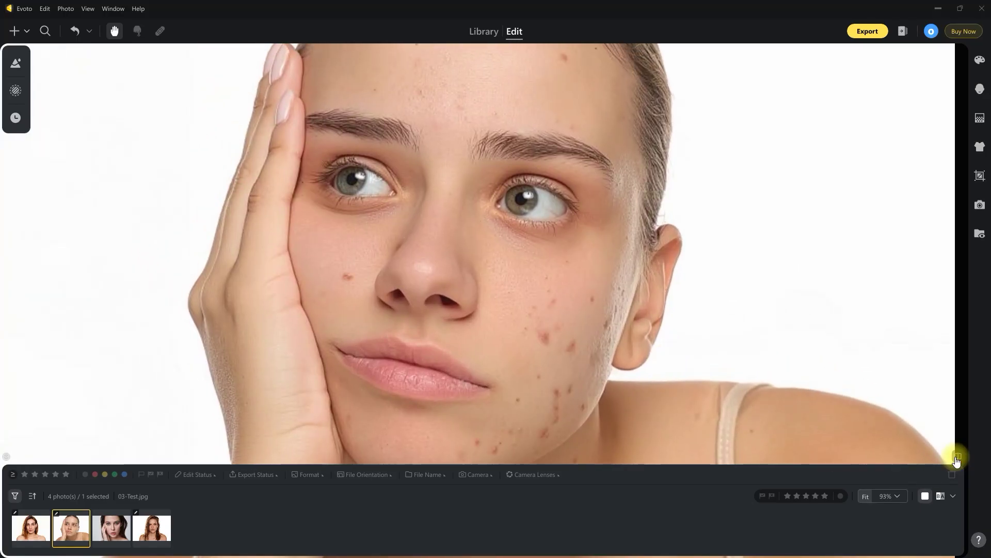
left_click(956, 457)
left_click(957, 458)
left_click(957, 457)
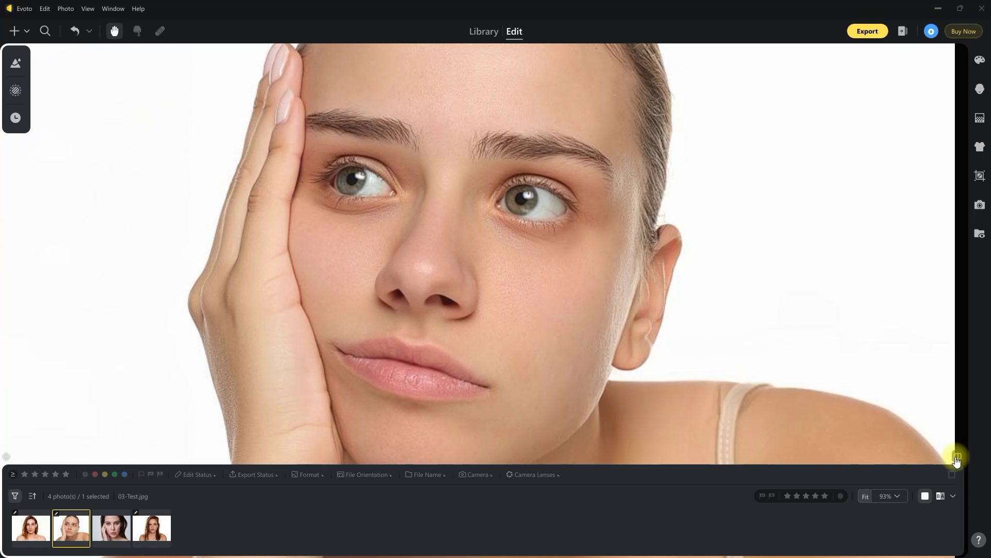
left_click(866, 496)
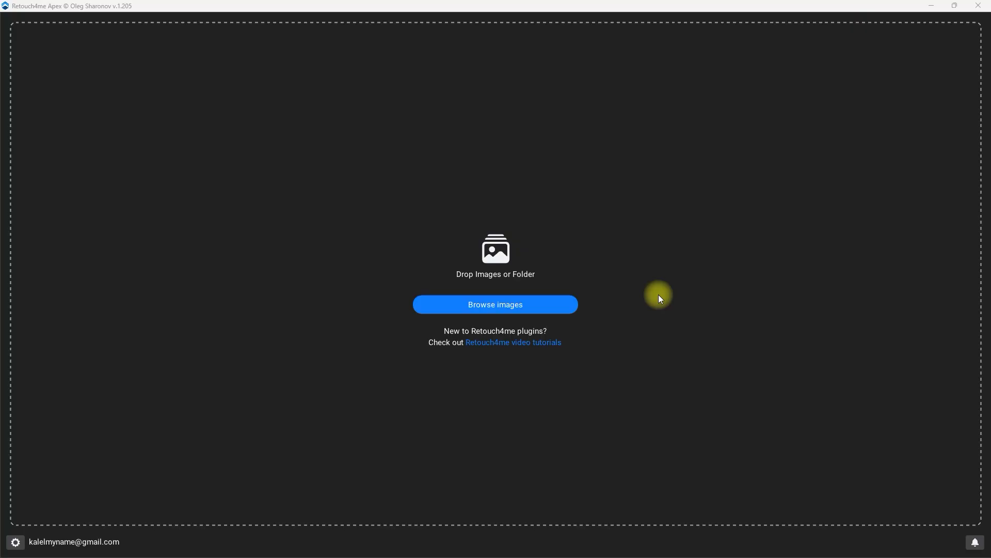
- Open 04-Test.jpg, auto-retouch it with the Default preset, and briefly view the unretouched original
left_click(495, 304)
left_click(150, 166)
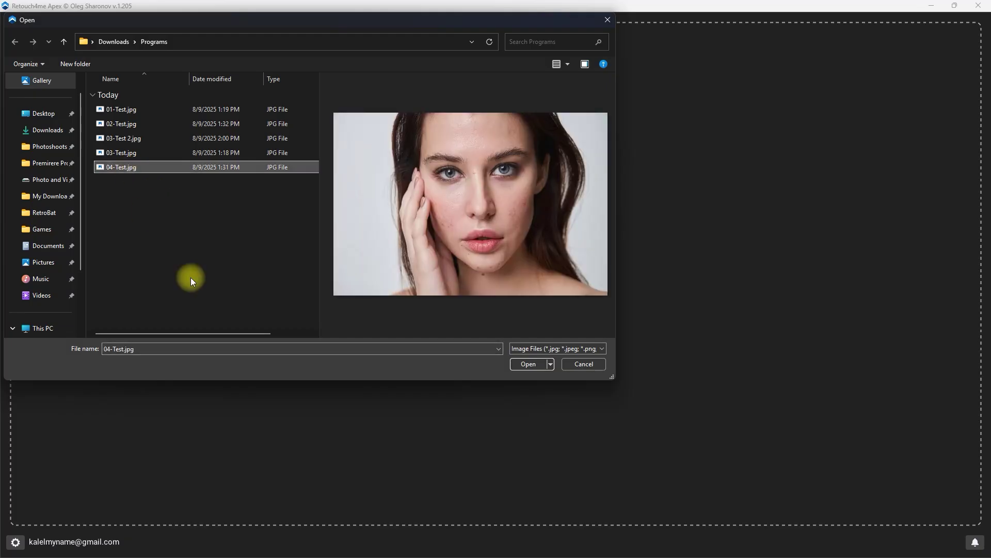
left_click(526, 364)
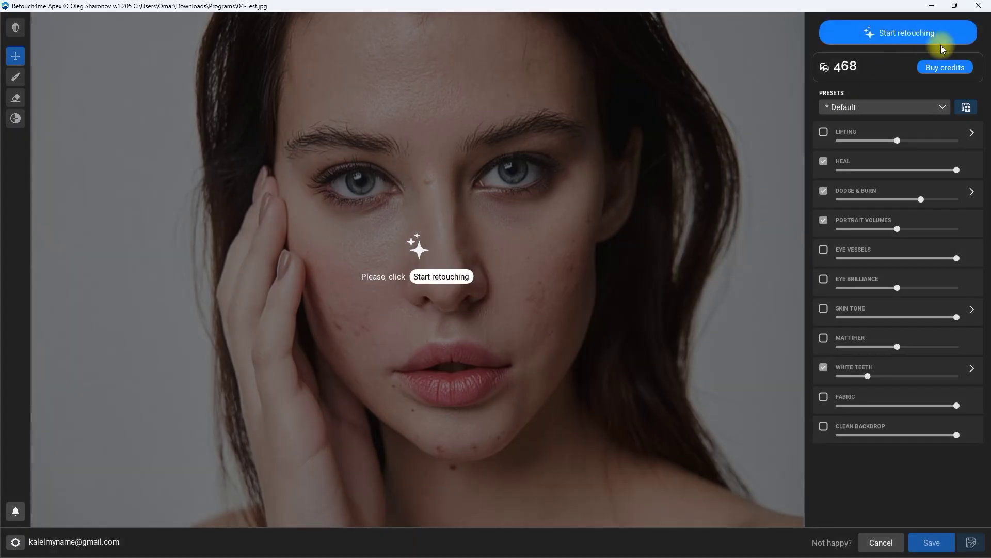
left_click(950, 32)
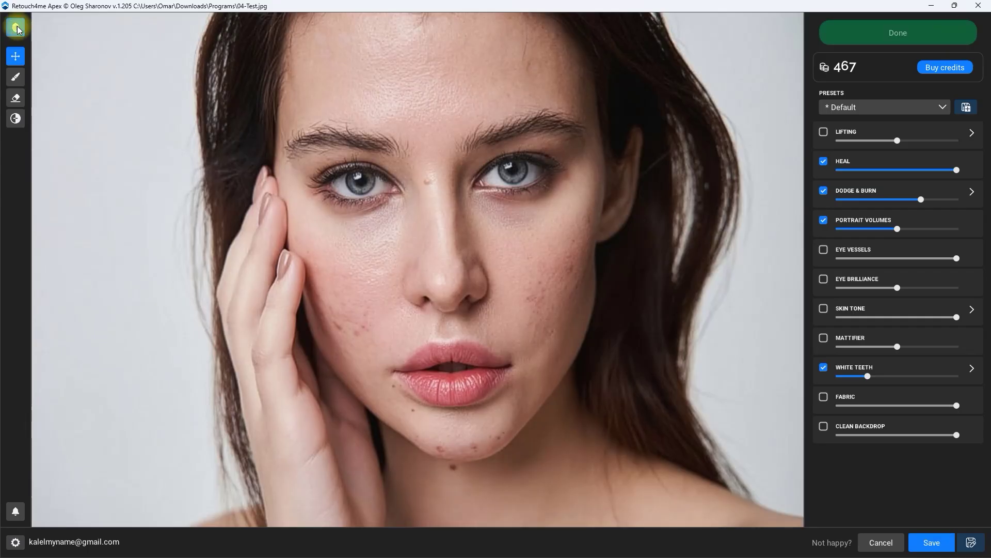
left_click_drag(17, 29, 17, 30)
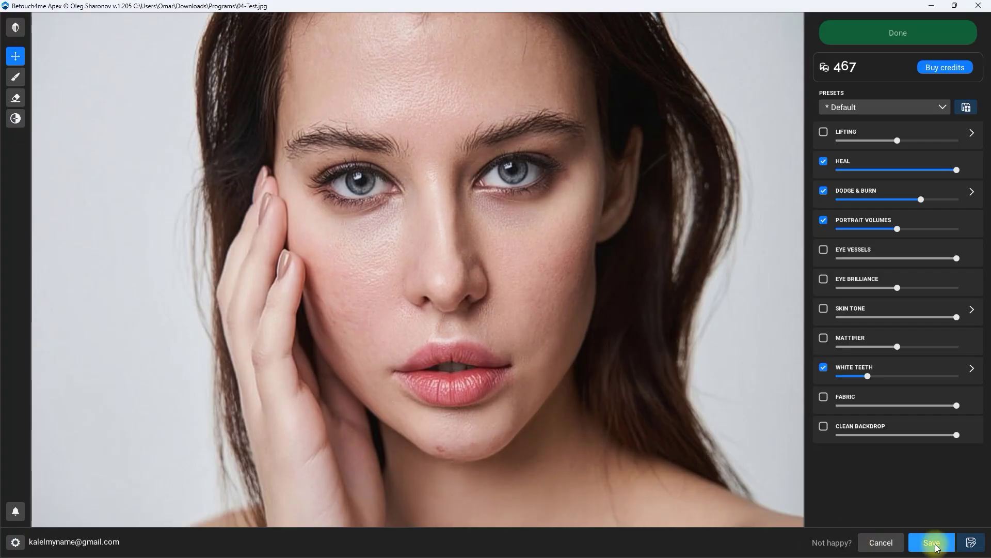
- Save the retouch as 04-Test 2.jpg, reopen it, and compare the teeth with the original
left_click(931, 542)
left_click(96, 308)
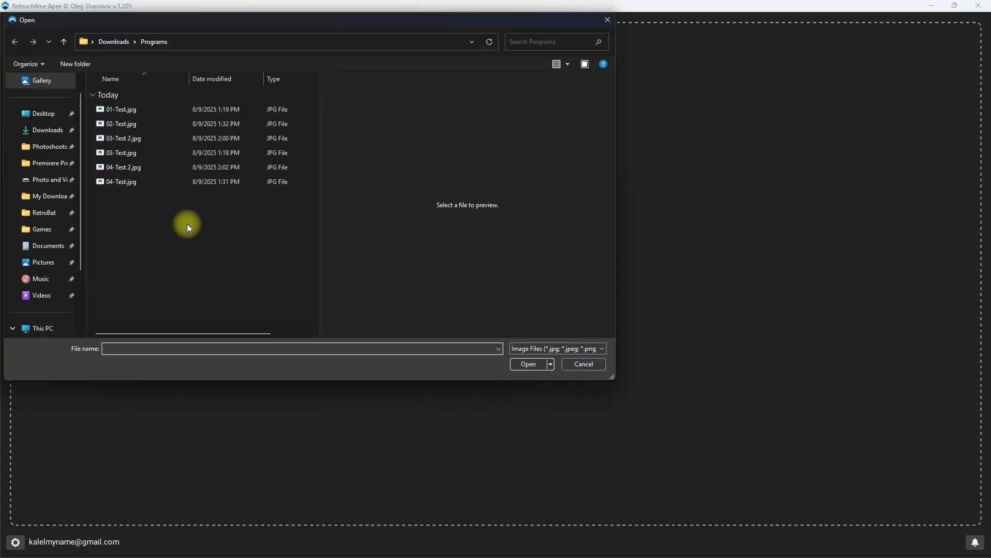
left_click(149, 165)
left_click(503, 368)
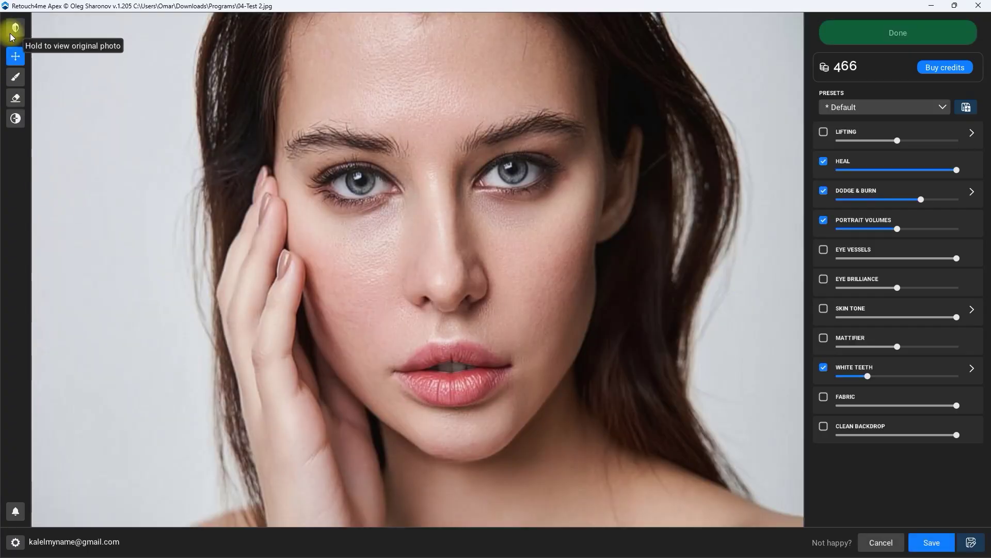
left_click(15, 28)
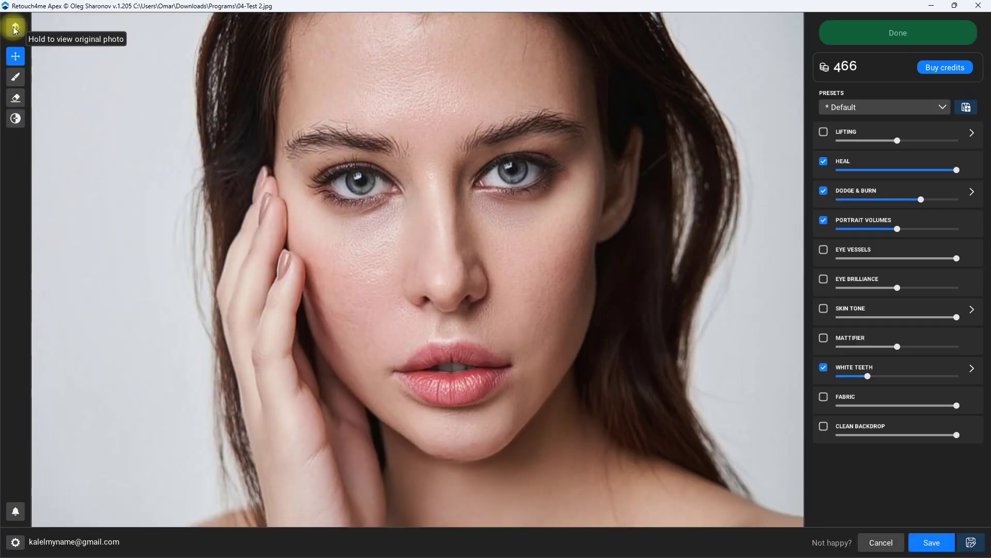
left_click(15, 29)
left_click(15, 28)
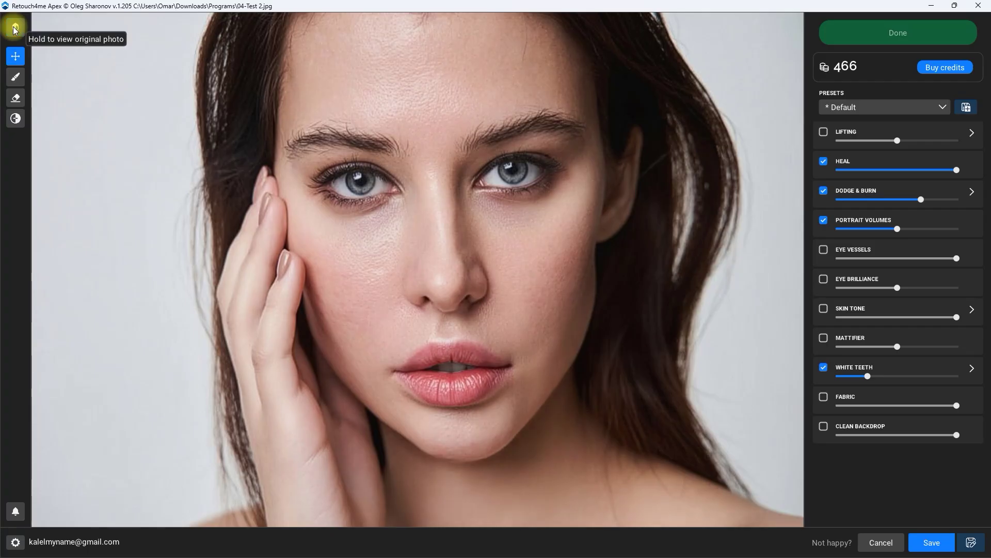
- Uncheck White Teeth and compare skin texture and blemishes with the original again
left_click(824, 367)
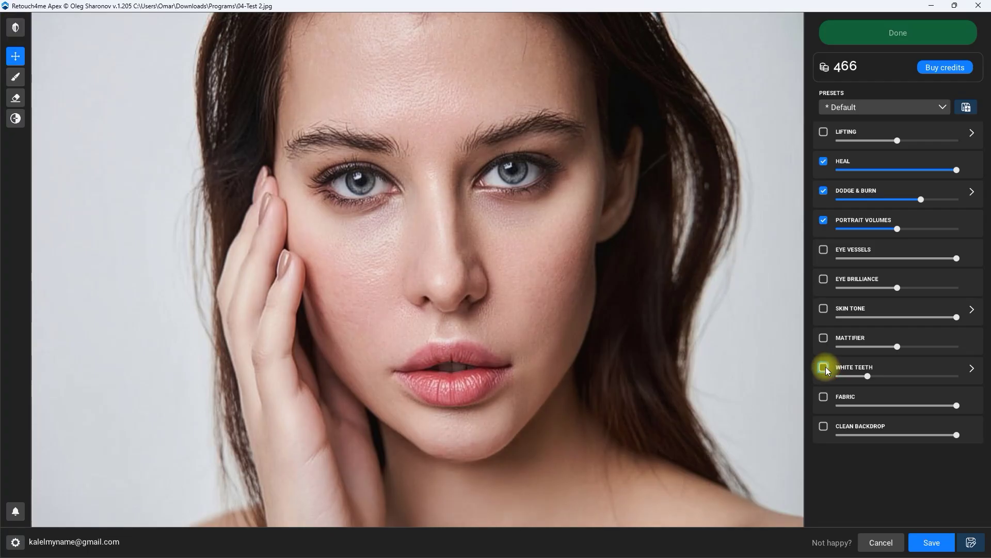
left_click(17, 29)
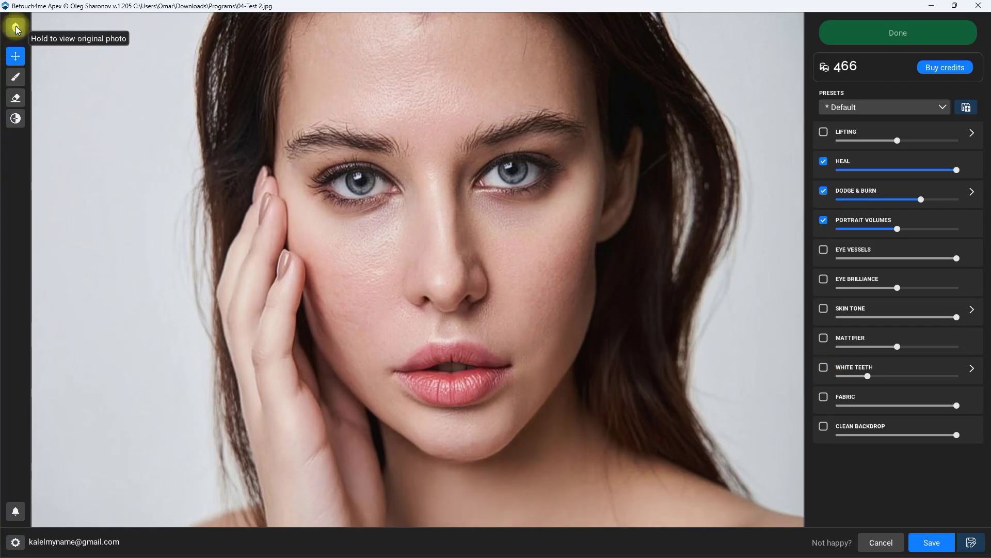
left_click(17, 28)
left_click(16, 29)
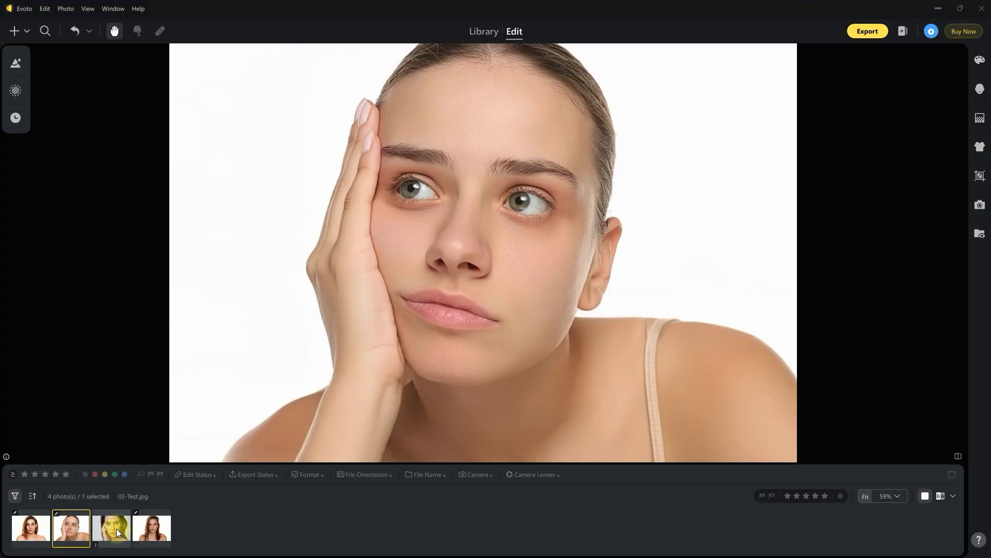
- Open 04-Test.jpg, compare the Natural 01 and 02 presets with the original, then reset to No Effects
left_click(114, 527)
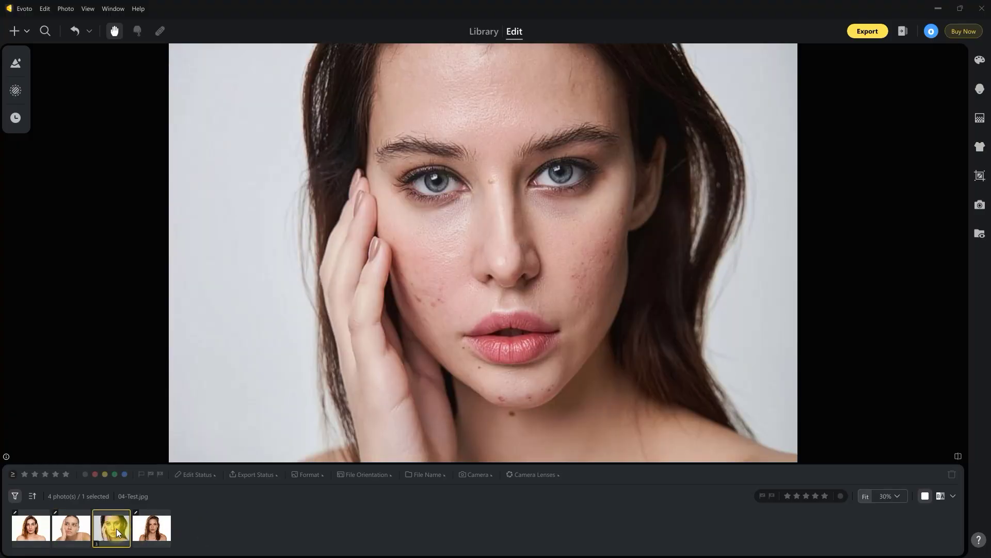
left_click(16, 63)
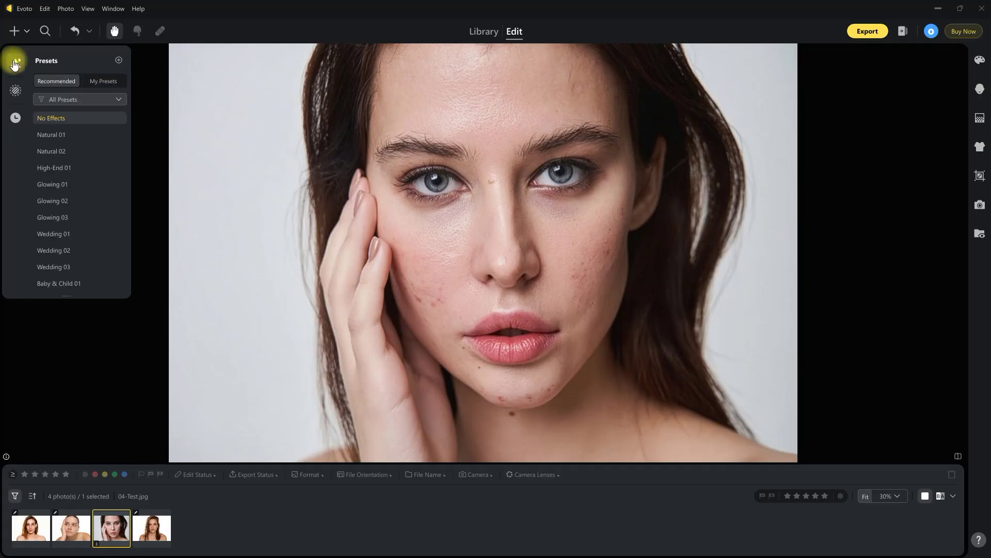
left_click(84, 134)
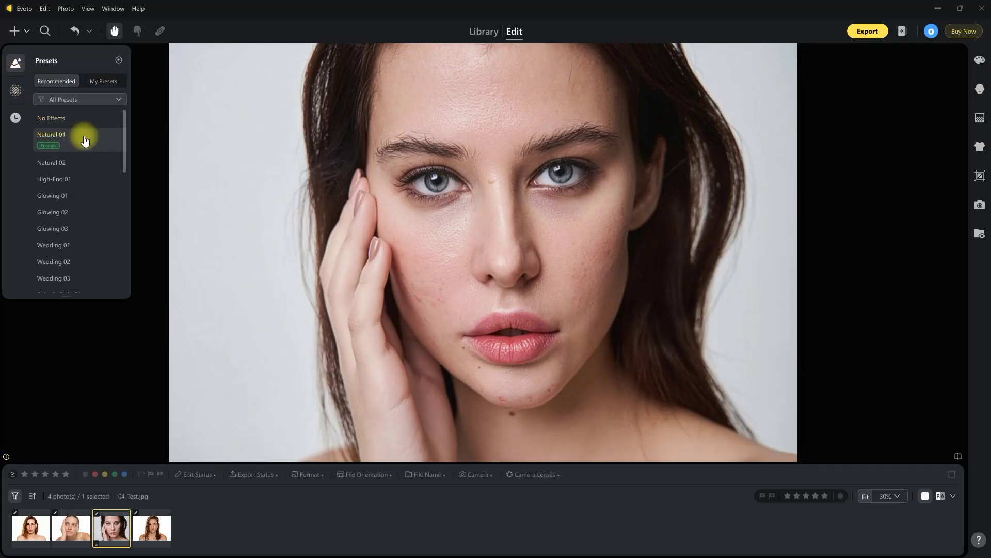
left_click(94, 161)
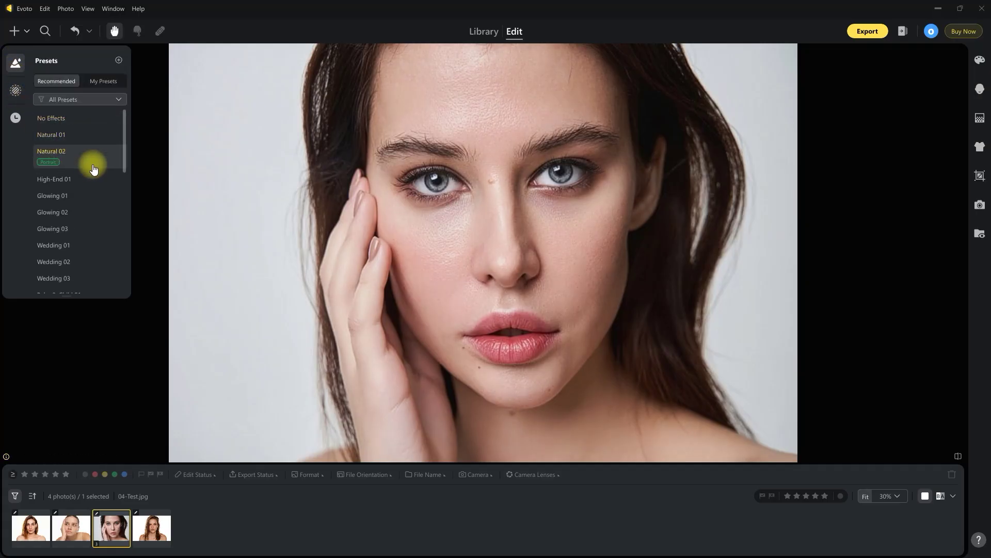
left_click(959, 456)
left_click(959, 456)
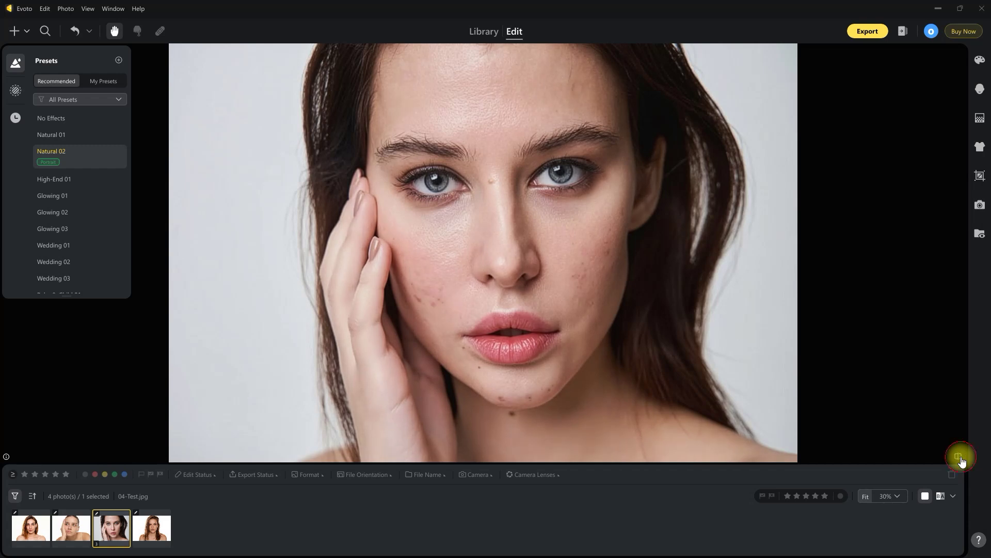
left_click(959, 456)
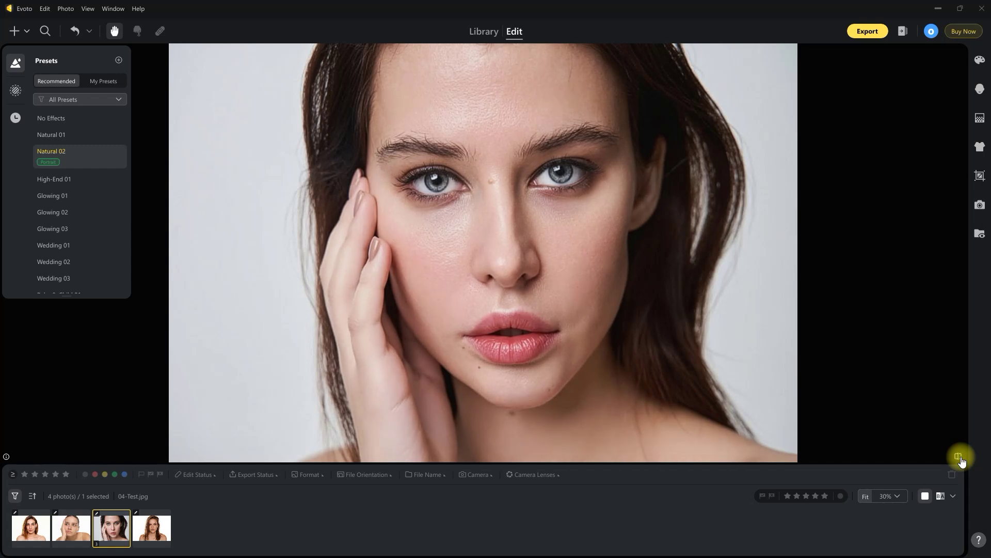
left_click(87, 120)
left_click(16, 63)
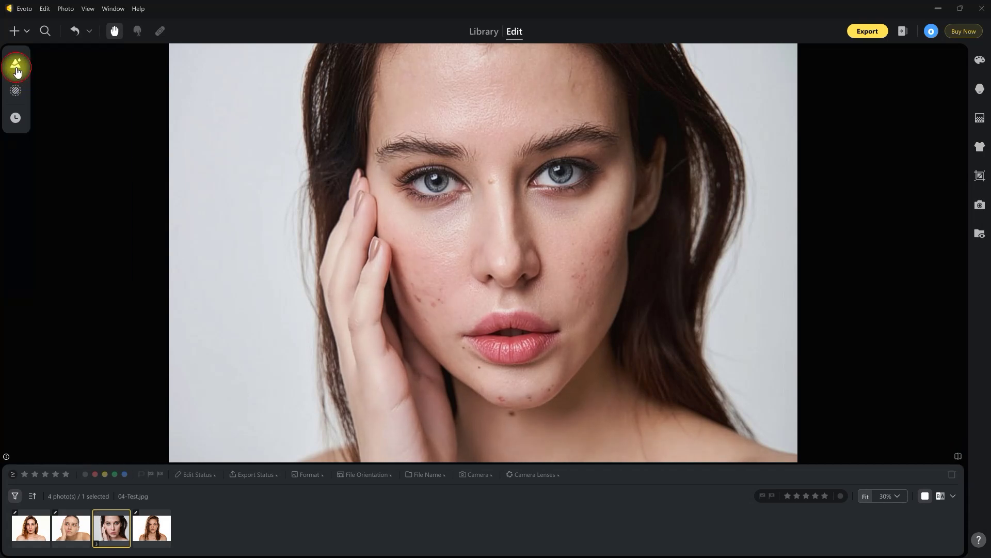
- Apply Blemish Removal with Freckles & Acne at 100, then view the blemished original
left_click(980, 89)
left_click(824, 108)
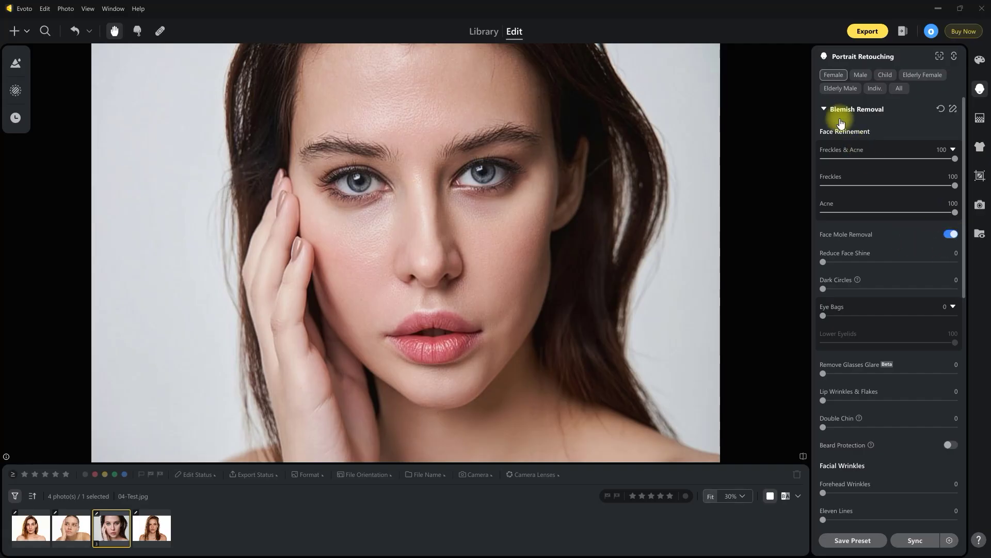
left_click(824, 109)
left_click(980, 88)
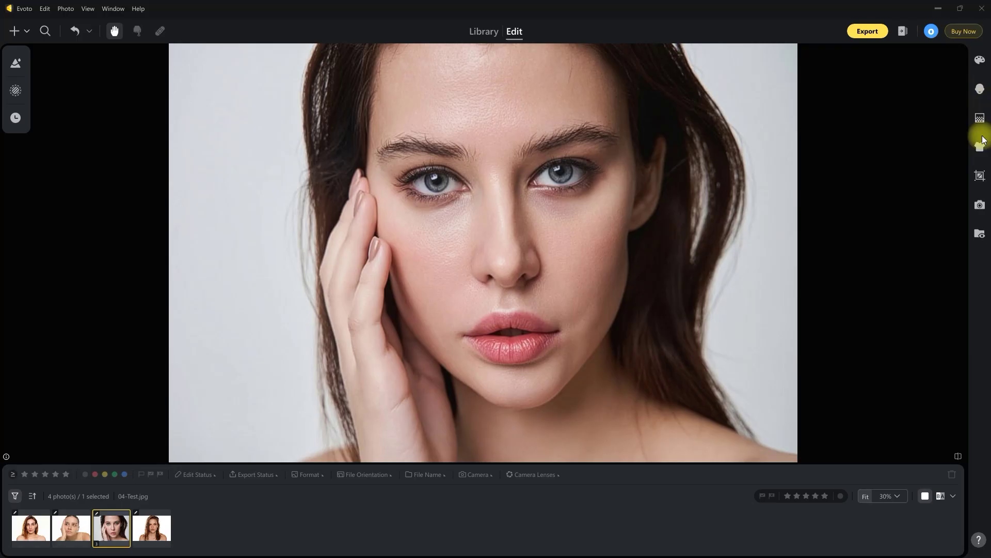
left_click(958, 457)
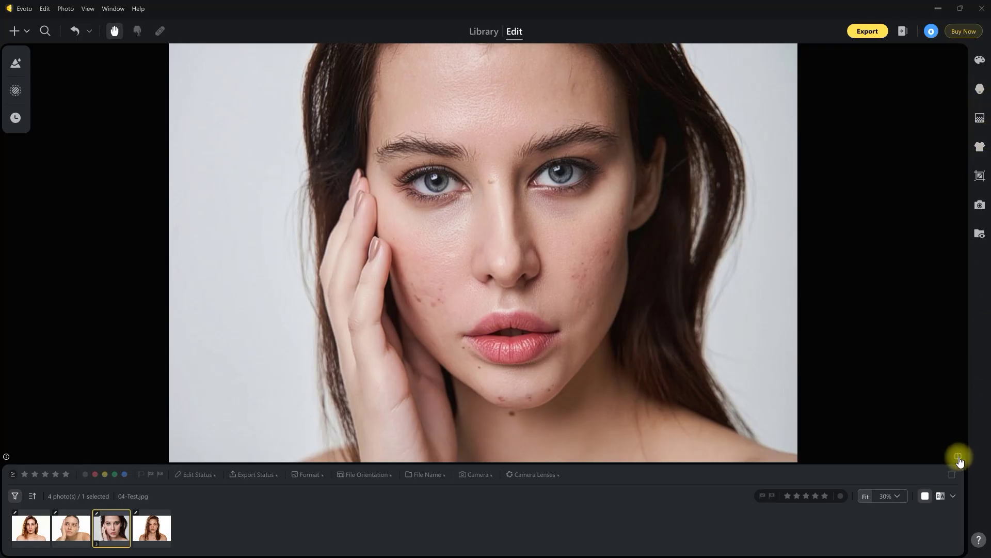
left_click(958, 458)
left_click(958, 458)
left_click(958, 457)
left_click(958, 458)
left_click(958, 458)
scroll(711, 324, "up", 1)
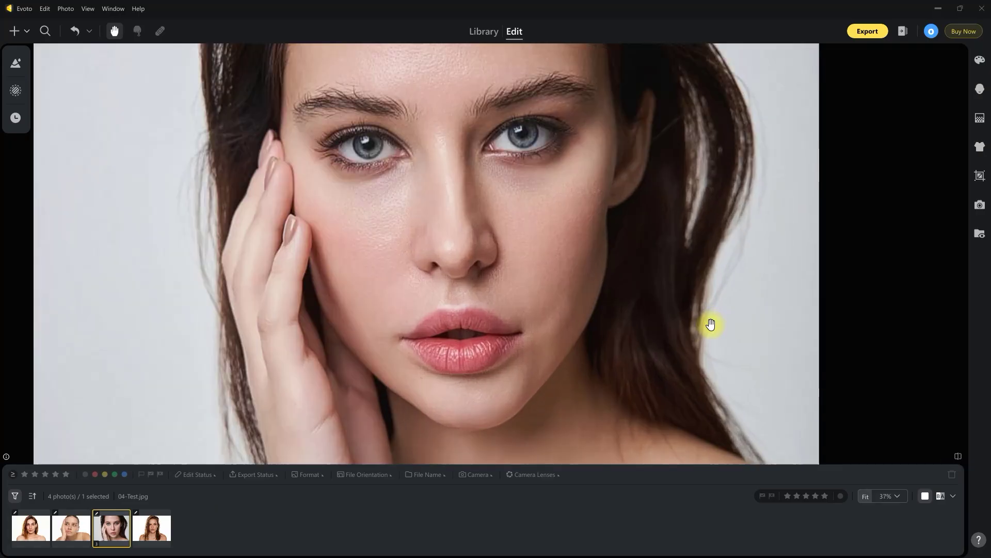
left_click_drag(711, 324, 717, 359)
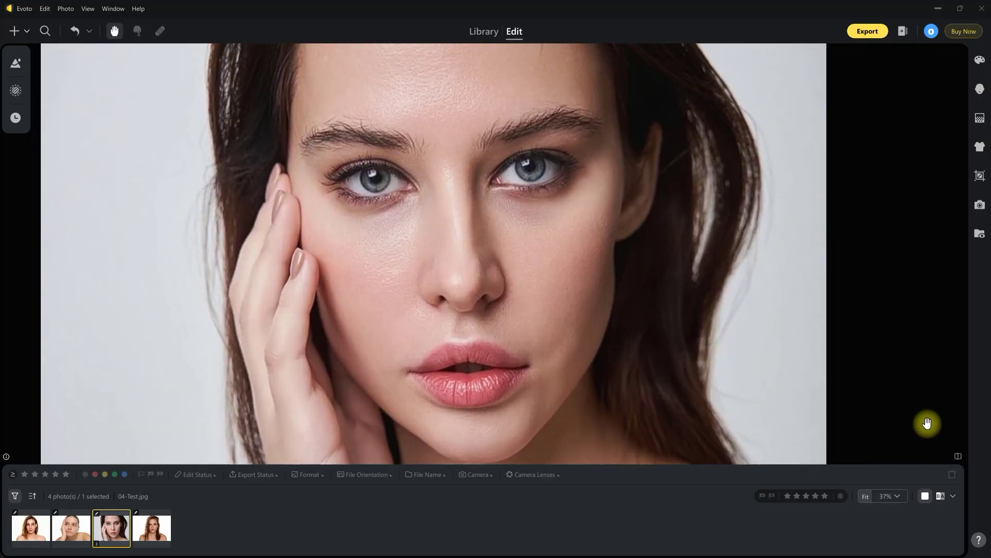
left_click(958, 457)
left_click(957, 458)
left_click(957, 457)
left_click(958, 458)
left_click(958, 457)
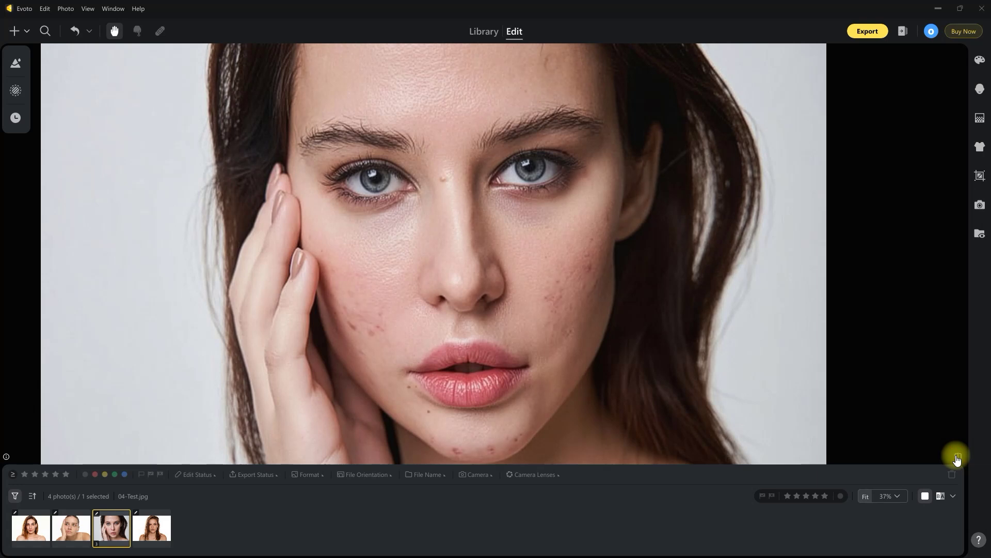
left_click(957, 458)
left_click(865, 496)
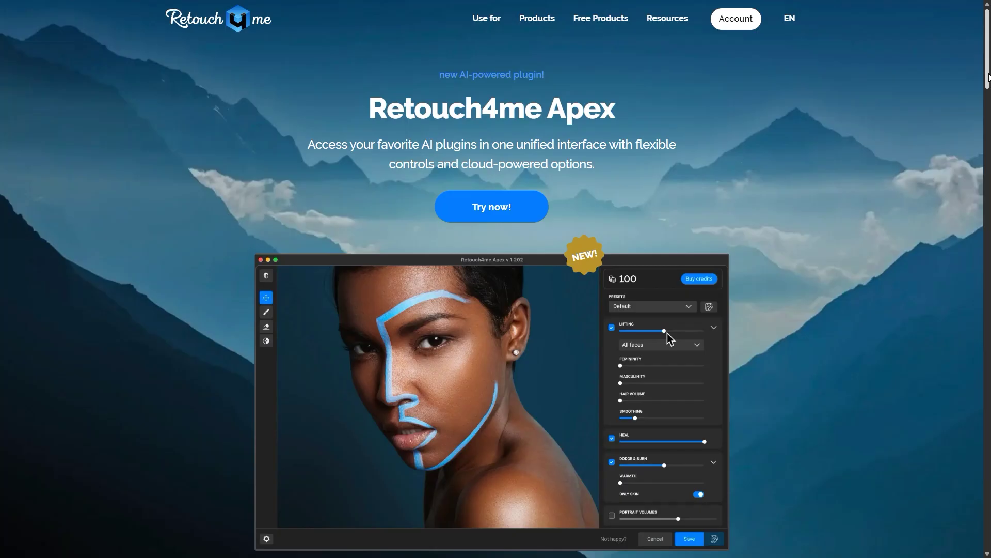
- Scroll the Apex page past Easy workflow to the All-in-one AI Plugin's Skin Retouching tools
scroll(989, 88, "down", 2)
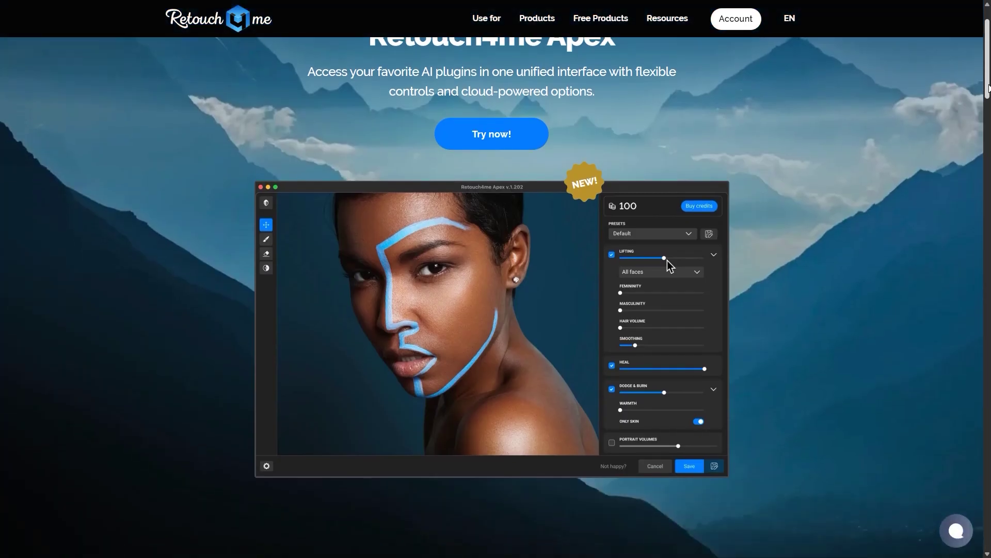
scroll(989, 88, "down", 3)
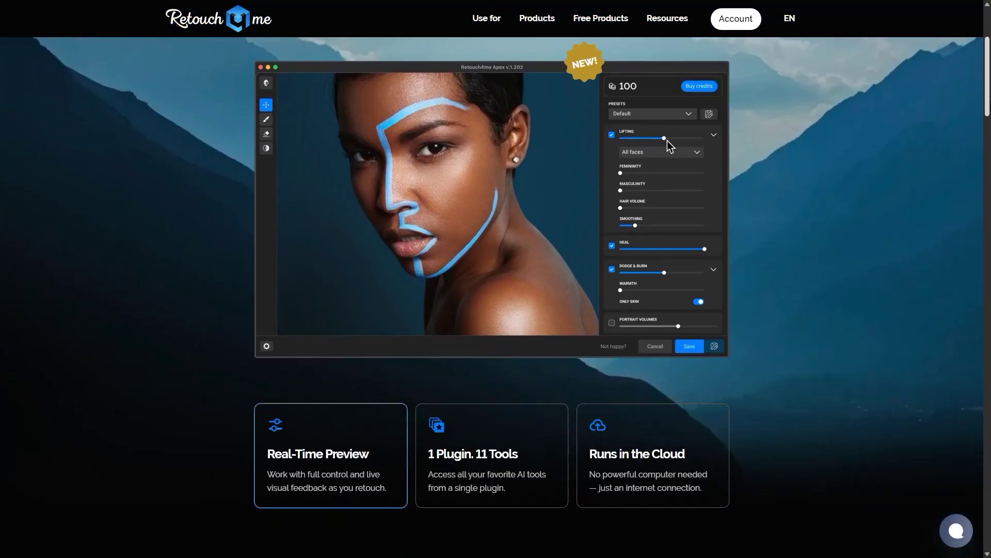
scroll(667, 141, "down", 6)
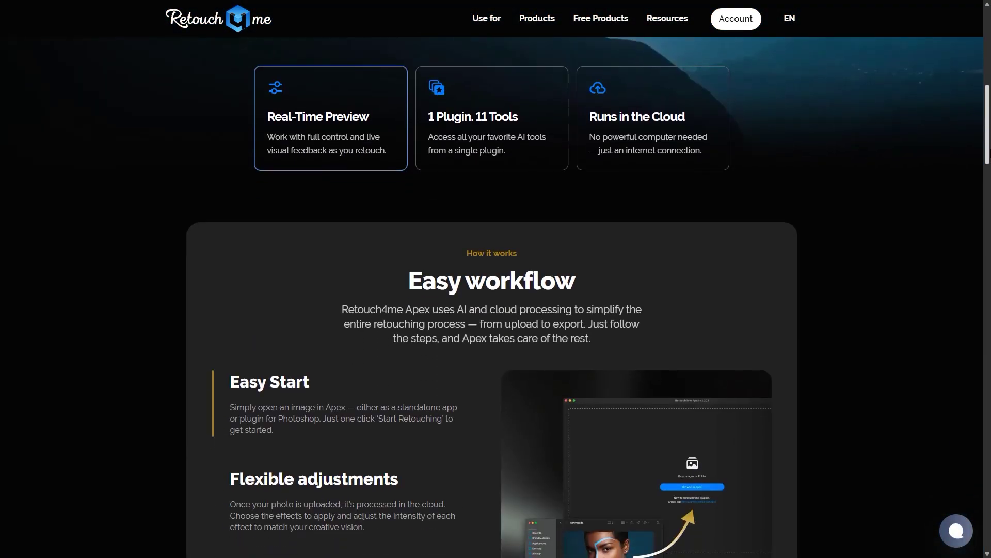
scroll(589, 297, "down", 3)
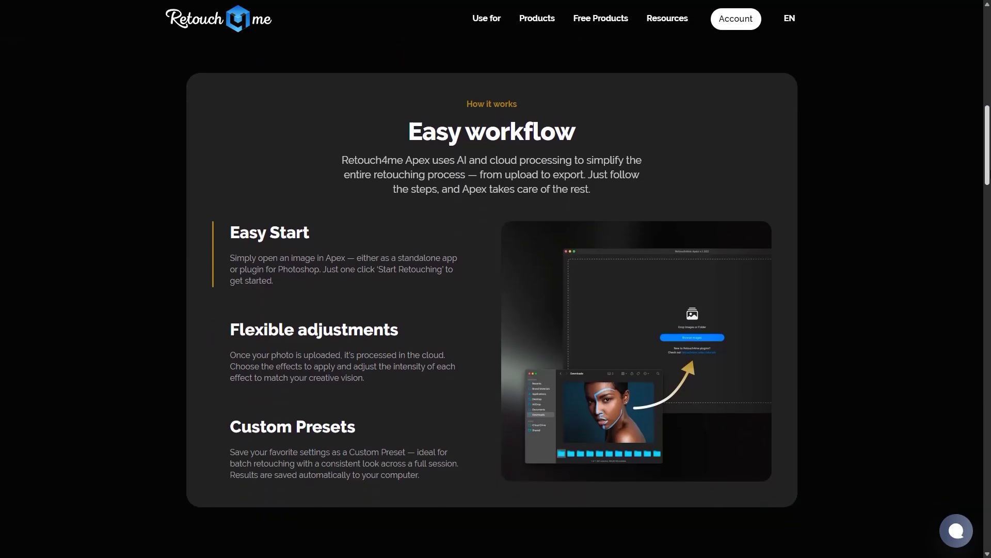
scroll(491, 309, "down", 10)
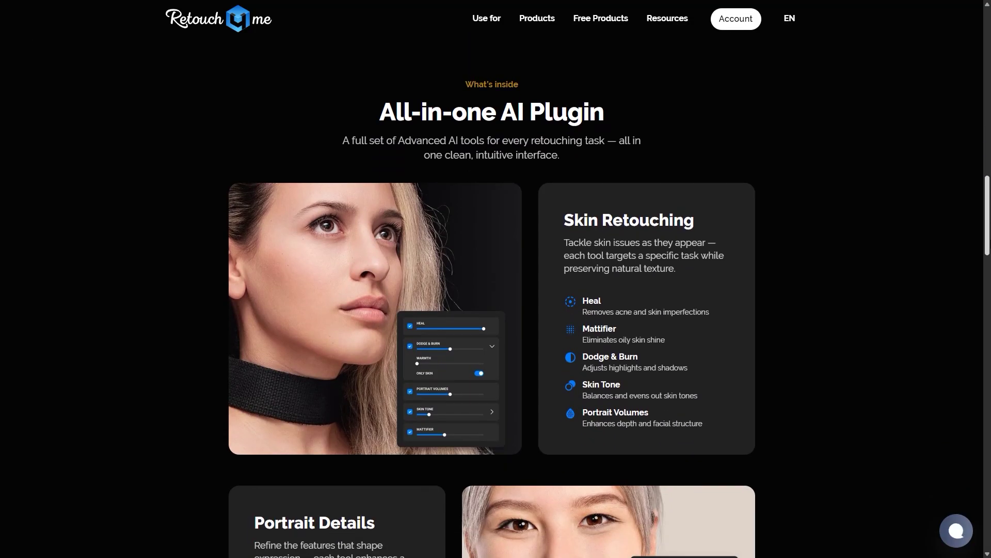
scroll(989, 286, "down", 5)
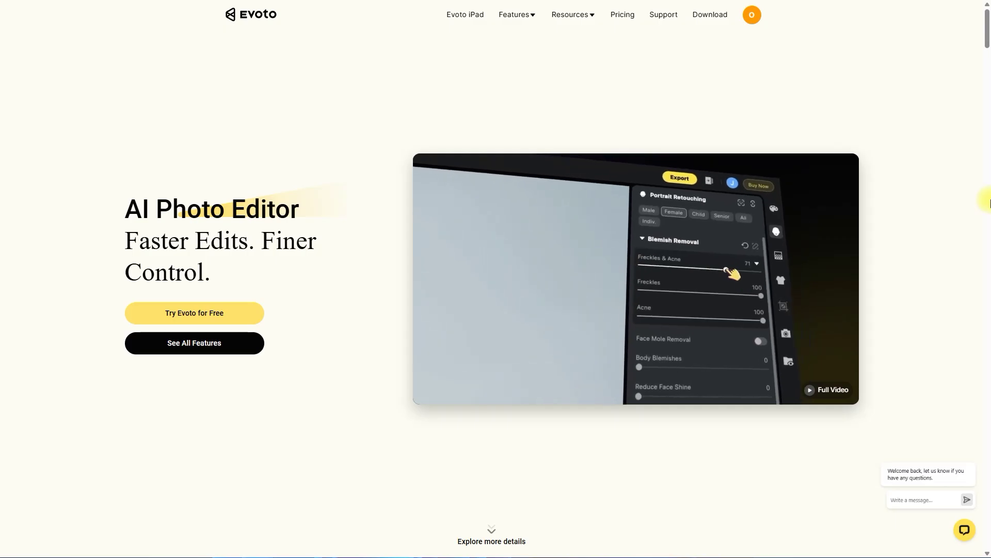
- Lower Portrait Volumes to minimum, then apply the High End preset from My Presets > Batch Photos
scroll(989, 203, "down", 8)
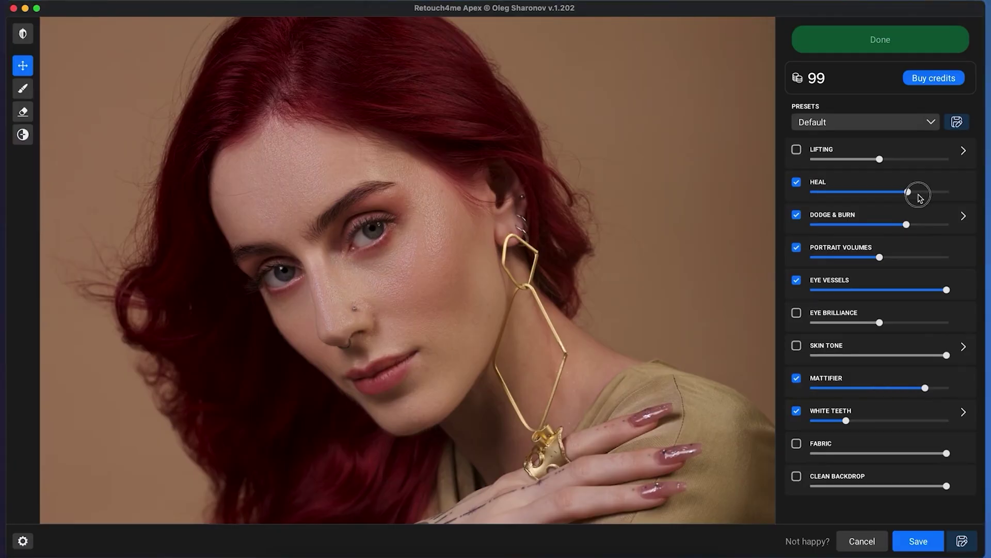
left_click(815, 256)
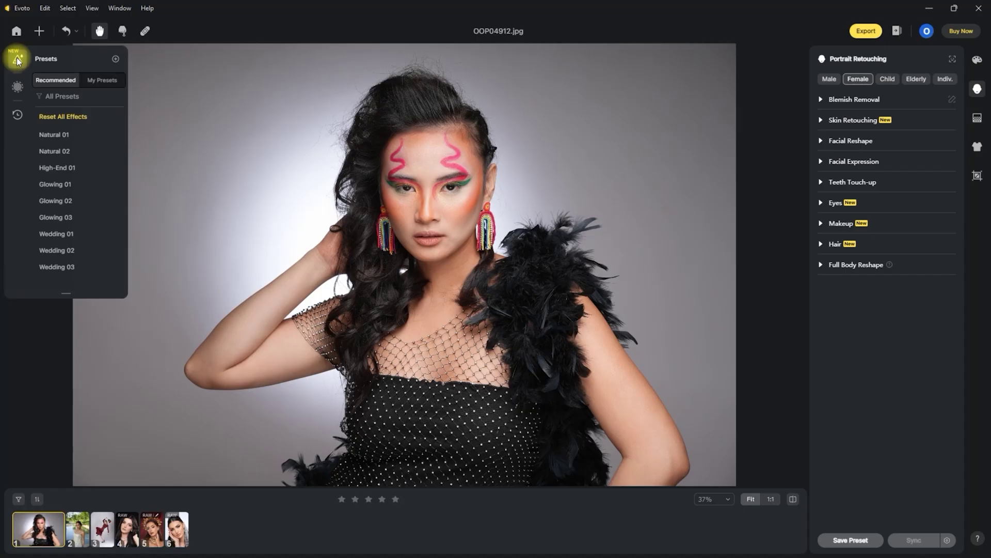
left_click(101, 80)
left_click(36, 136)
left_click(90, 171)
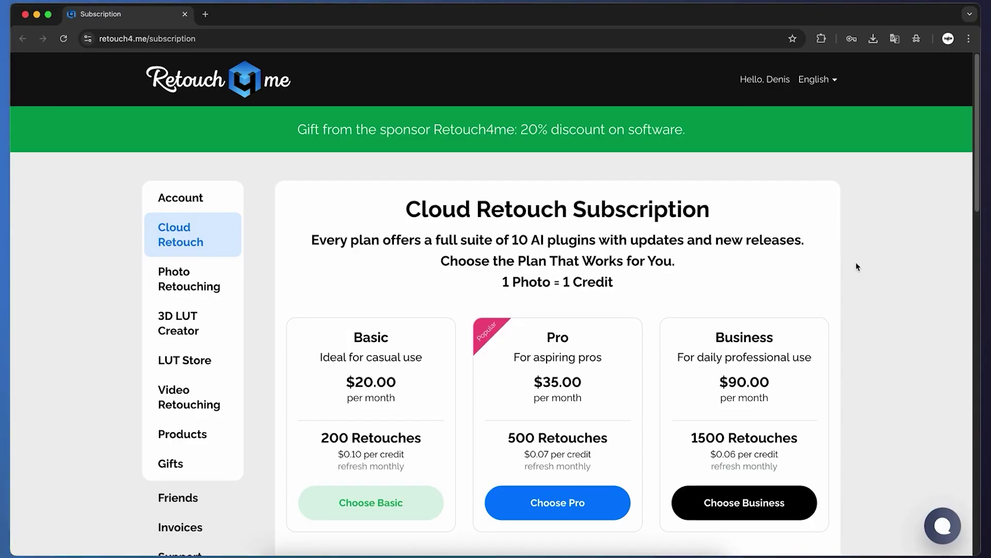
scroll(856, 263, "down", 10)
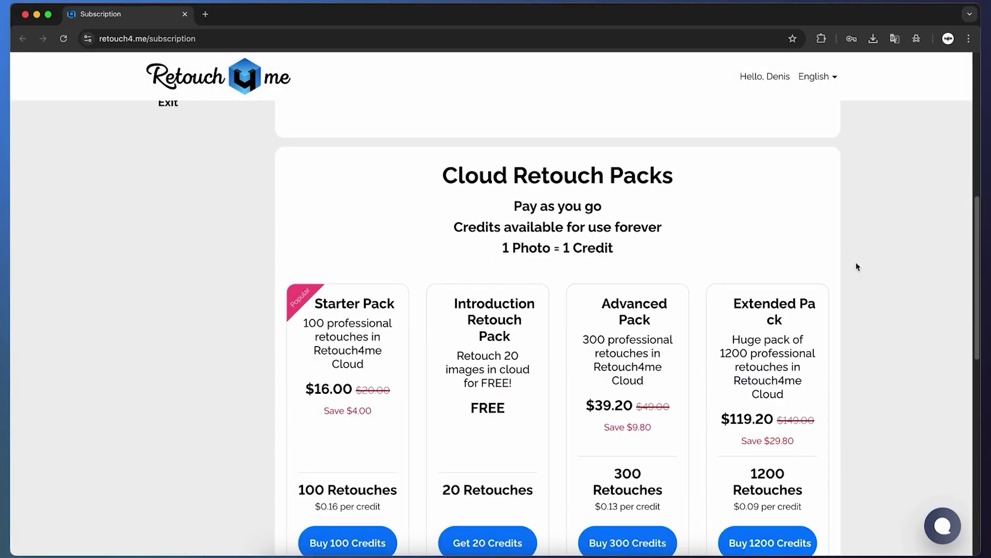
- Scroll the retouch4me.me subscription page to the Cloud Retouch Packs credit offers
scroll(856, 262, "down", 2)
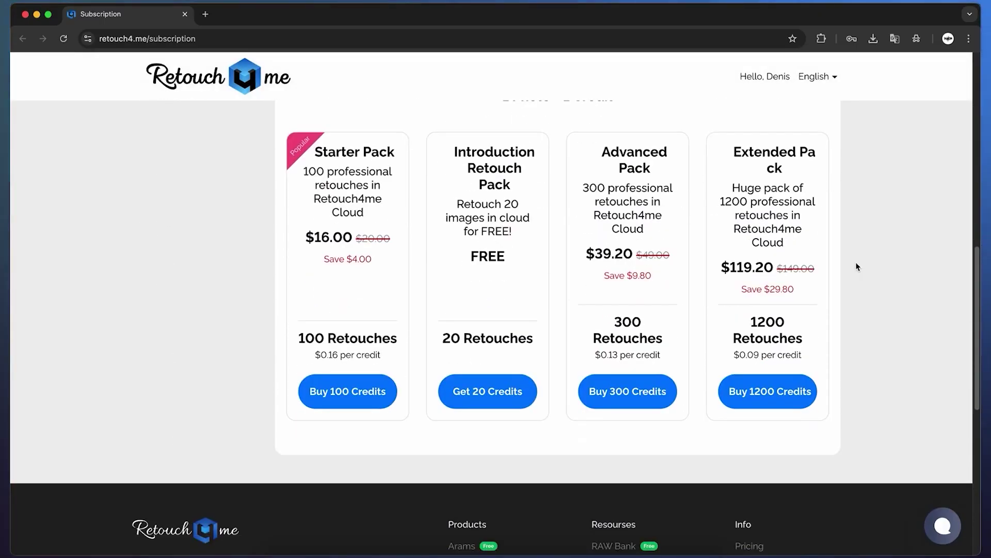
scroll(856, 262, "up", 12)
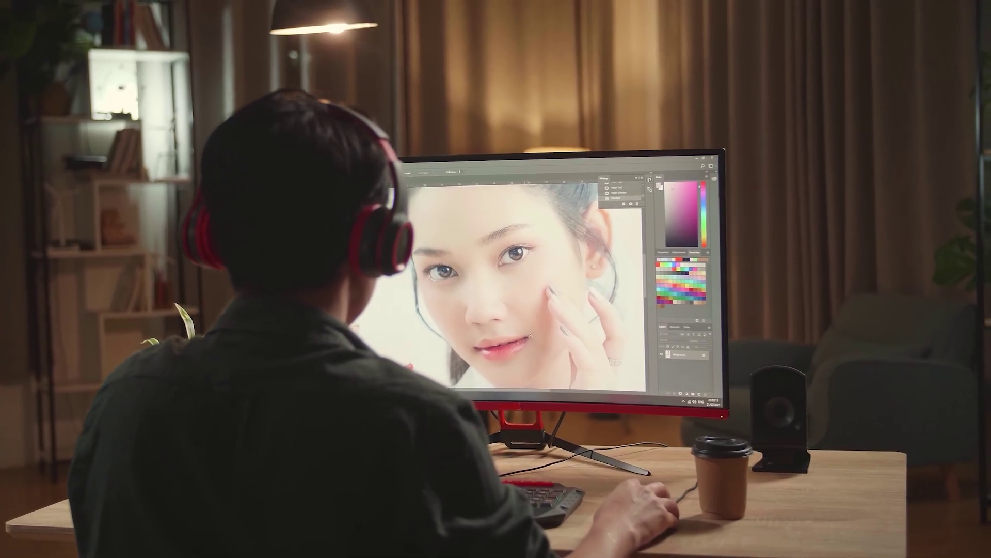
- Max out the Femininity and Eye Vessels sliders and toggle the Dodge & Burn correction
scroll(529, 334, "up", 4)
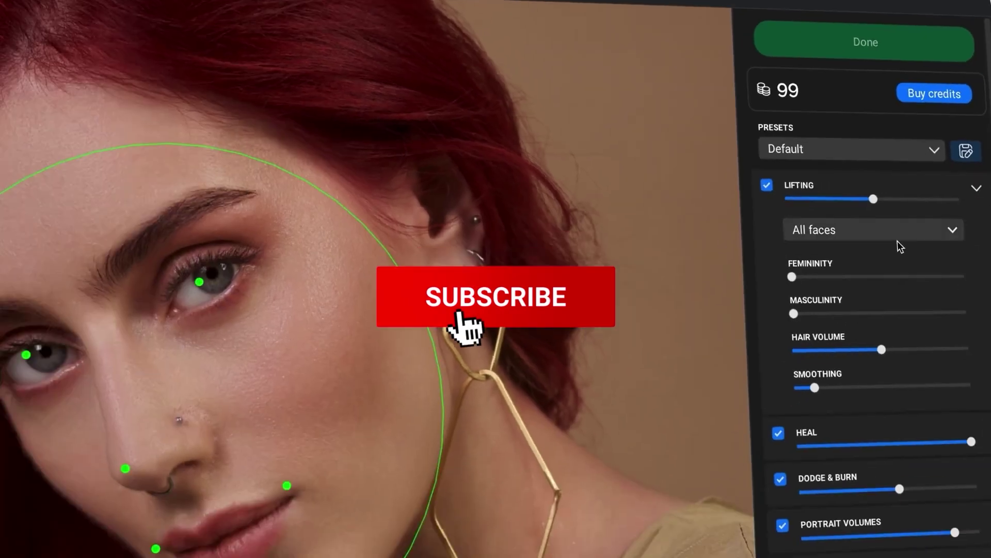
left_click_drag(792, 272, 981, 247)
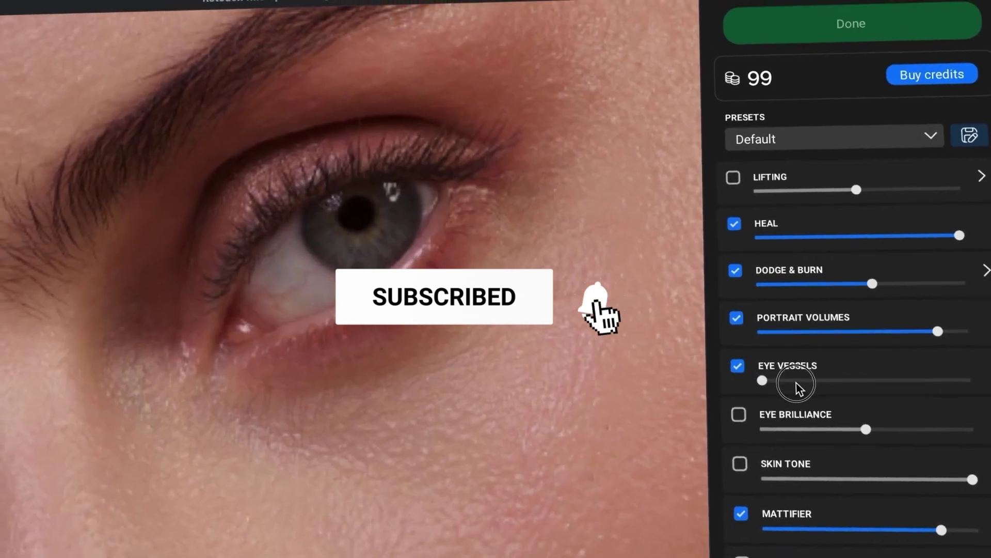
left_click_drag(797, 382, 967, 371)
left_click(789, 250)
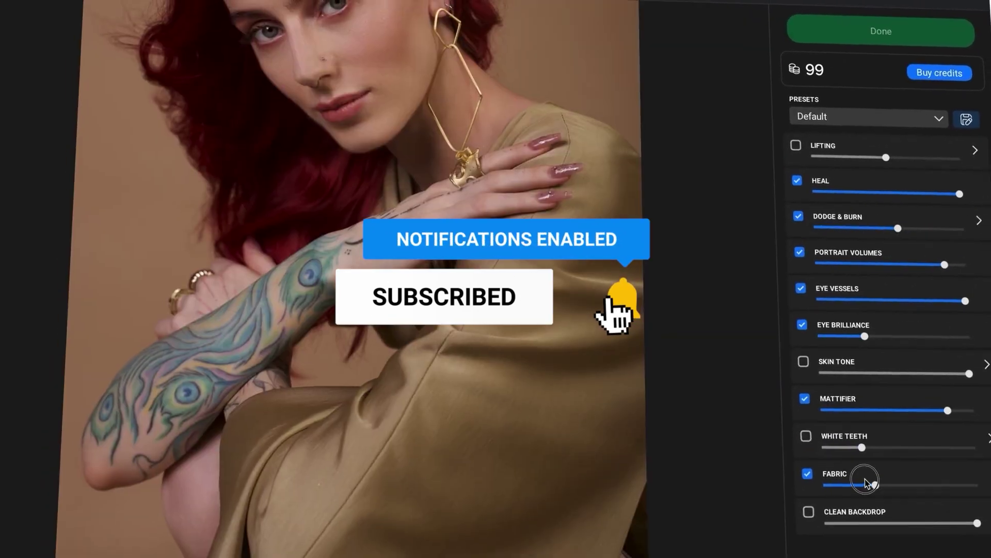